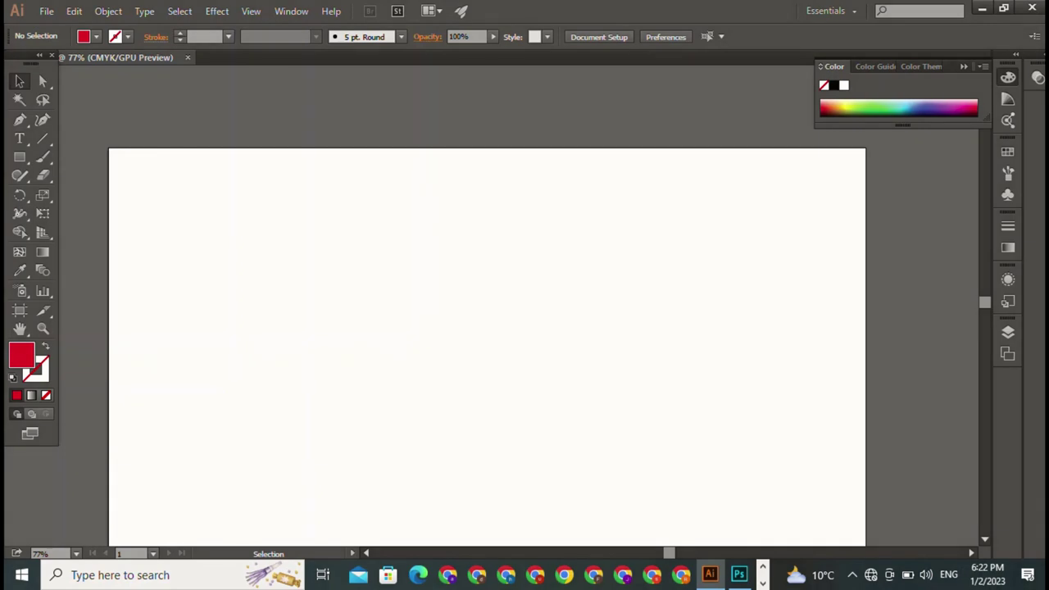
# Step: Start a black Algerian Regular 12 pt point-text object near the artboard's top-left
pyautogui.scroll(-2, 489, 328)
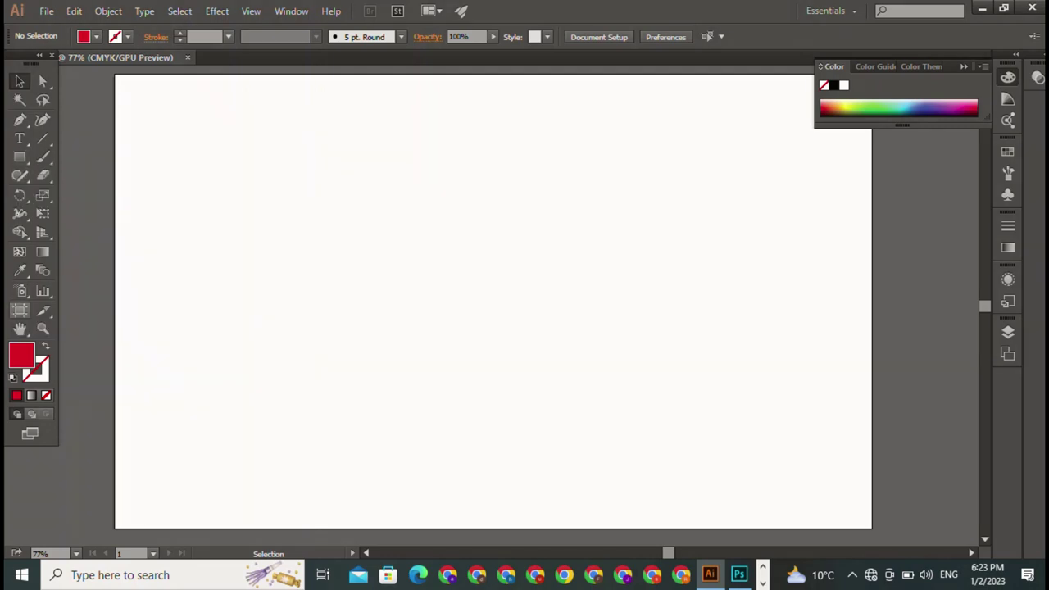
pyautogui.click(20, 139)
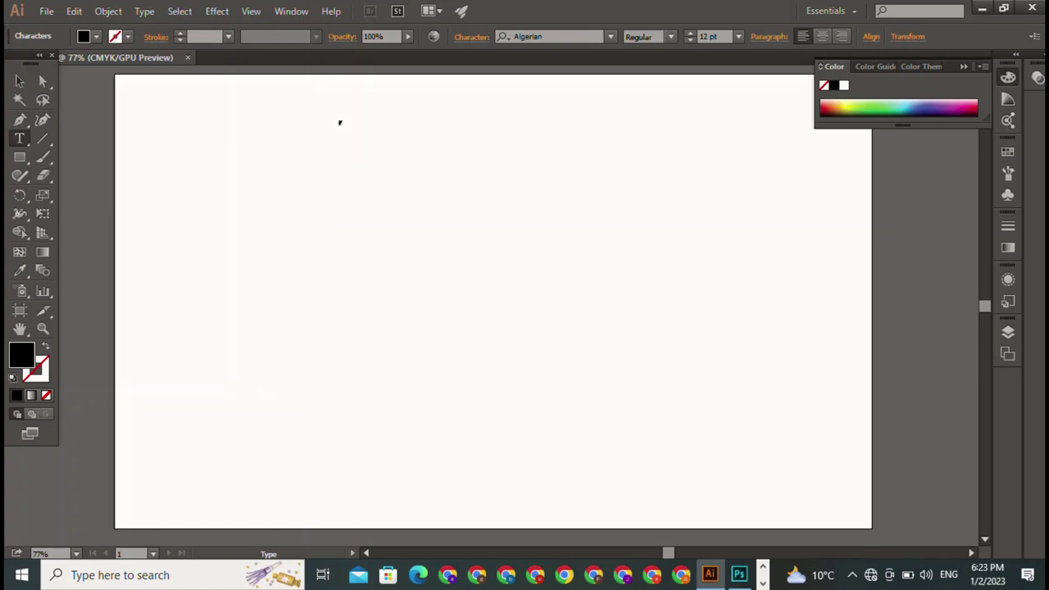
# Step: Scale the FT text up to 218.25 pt and move it to the top centre
pyautogui.press('Escape')
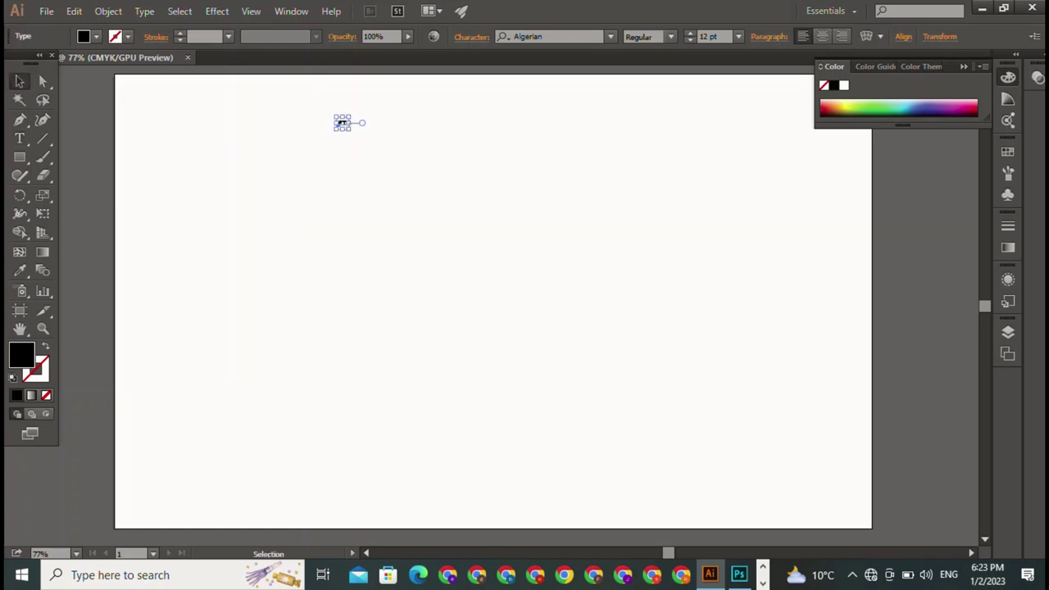
pyautogui.moveTo(350, 129); pyautogui.dragTo(552, 333)
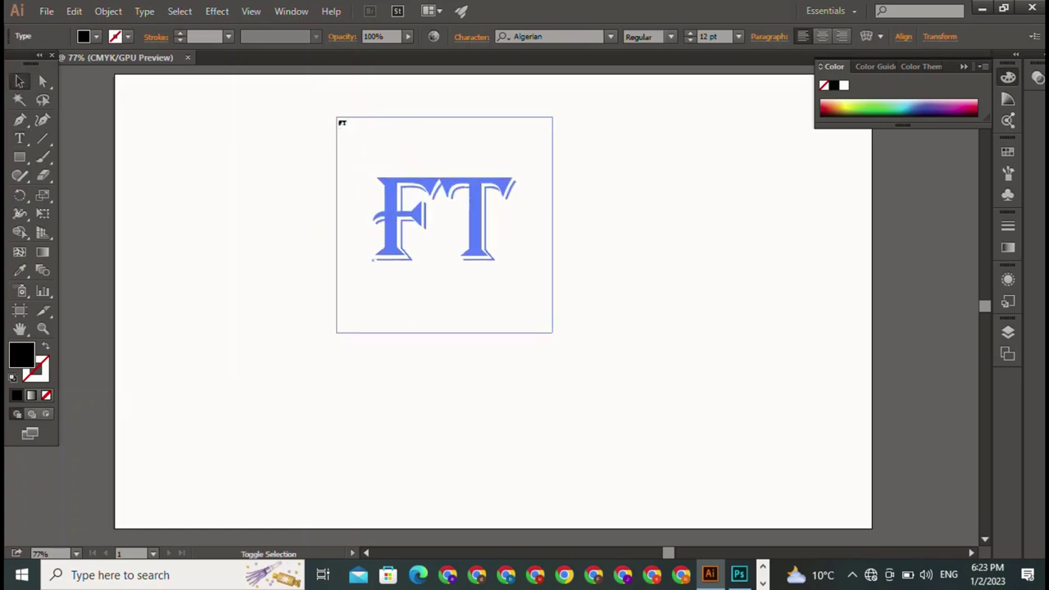
pyautogui.hotkey('ctrl', 'shift', 'a')
pyautogui.moveTo(446, 222); pyautogui.dragTo(455, 178)
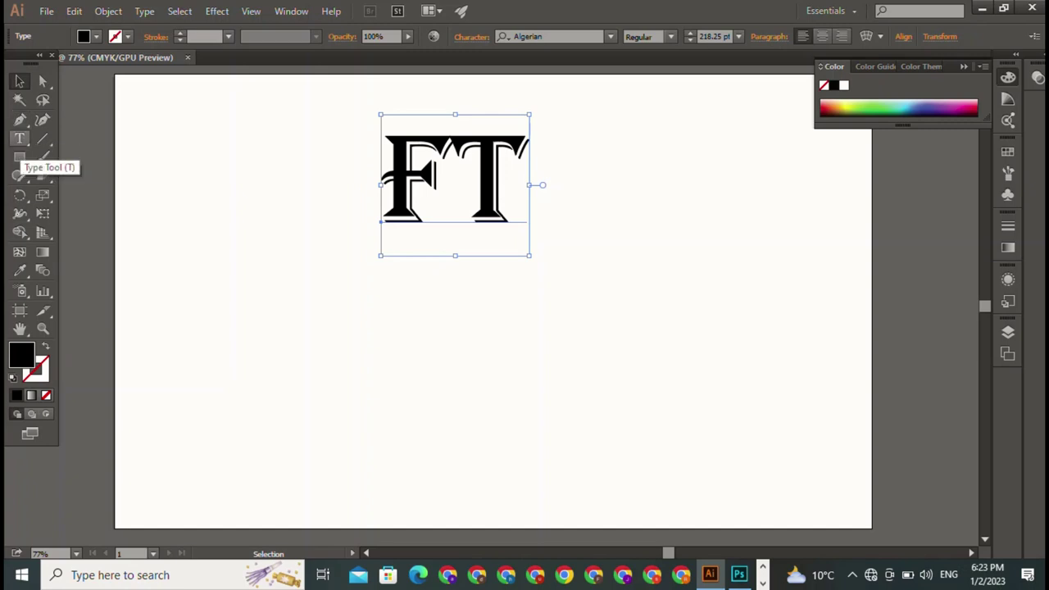
# Step: Draw a tall vertical bar and a 242.857 × 61.039 pt crossbar at its top
pyautogui.click(20, 157)
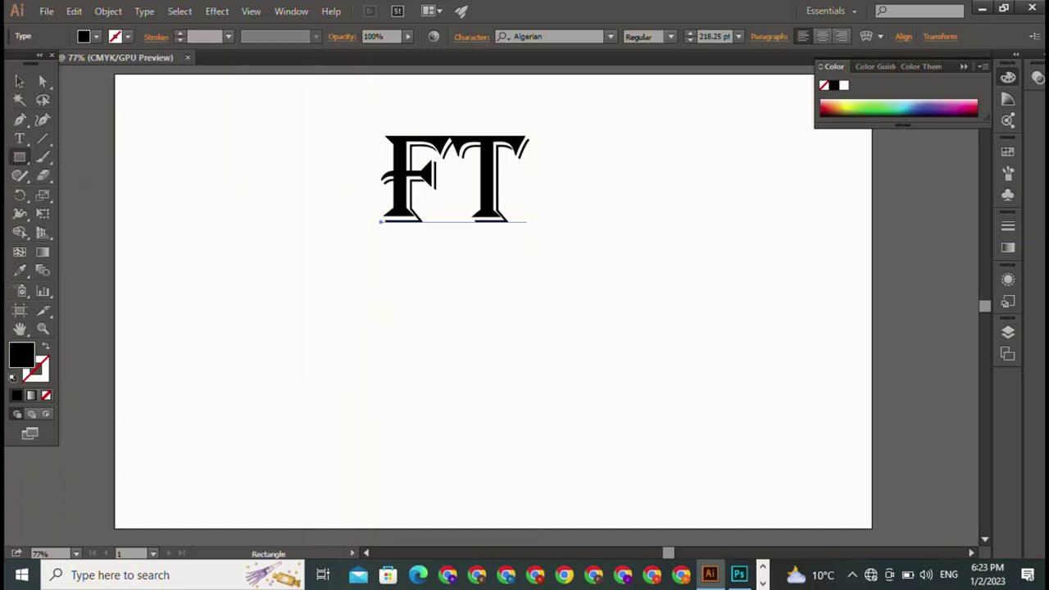
pyautogui.moveTo(254, 237); pyautogui.dragTo(280, 458)
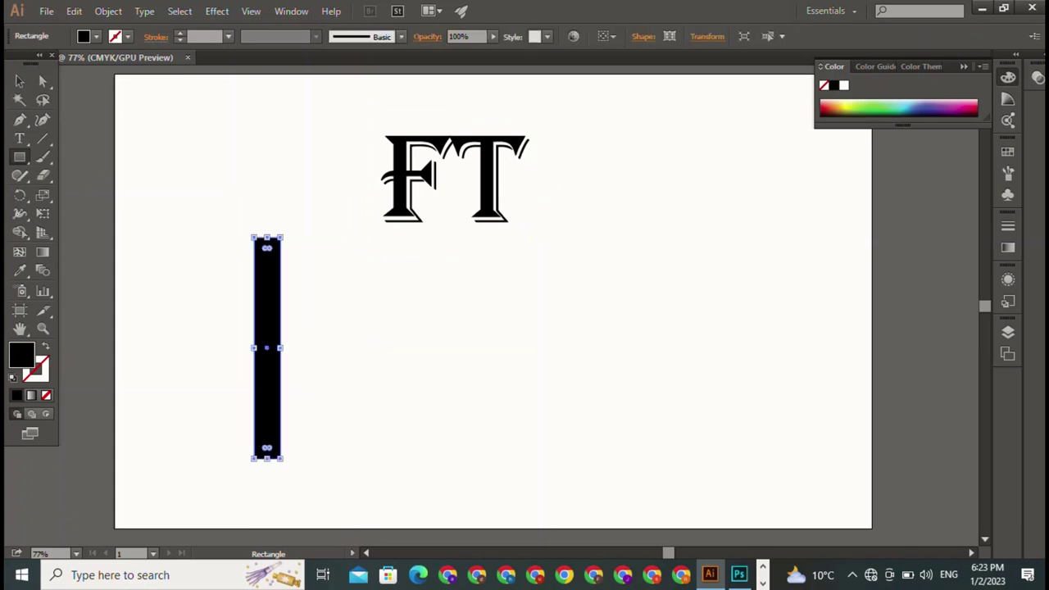
pyautogui.moveTo(386, 280); pyautogui.dragTo(475, 327)
pyautogui.moveTo(475, 327)
pyautogui.mouseDown()
pyautogui.moveTo(502, 315)
pyautogui.moveTo(344, 264)
pyautogui.moveTo(398, 255)
pyautogui.mouseUp()
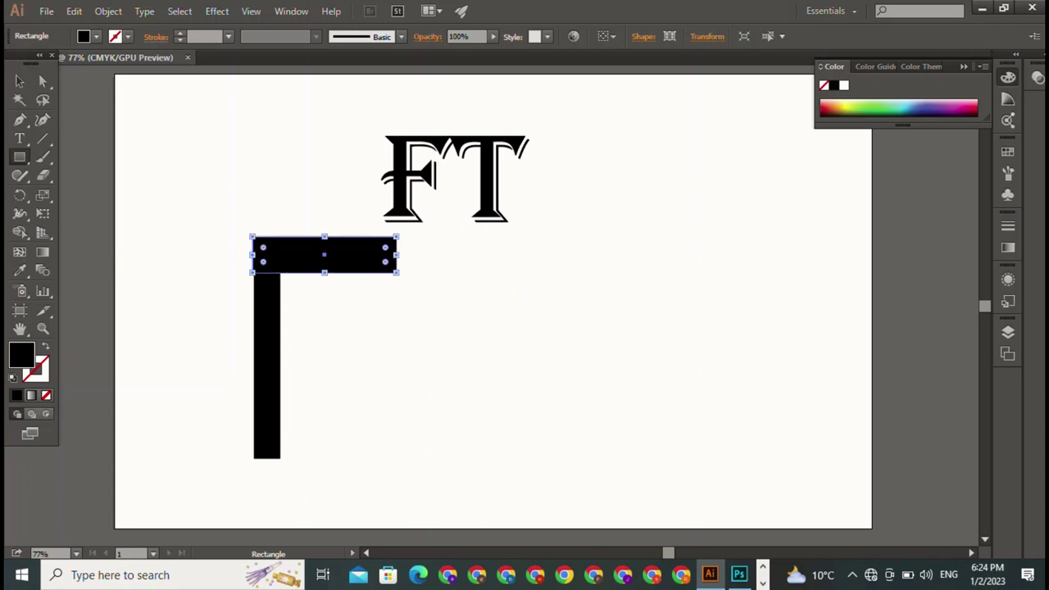
# Step: Align the crossbar with the top of the vertical bar and select it
pyautogui.press('v')
pyautogui.hotkey('ctrl', 'shift', 'a')
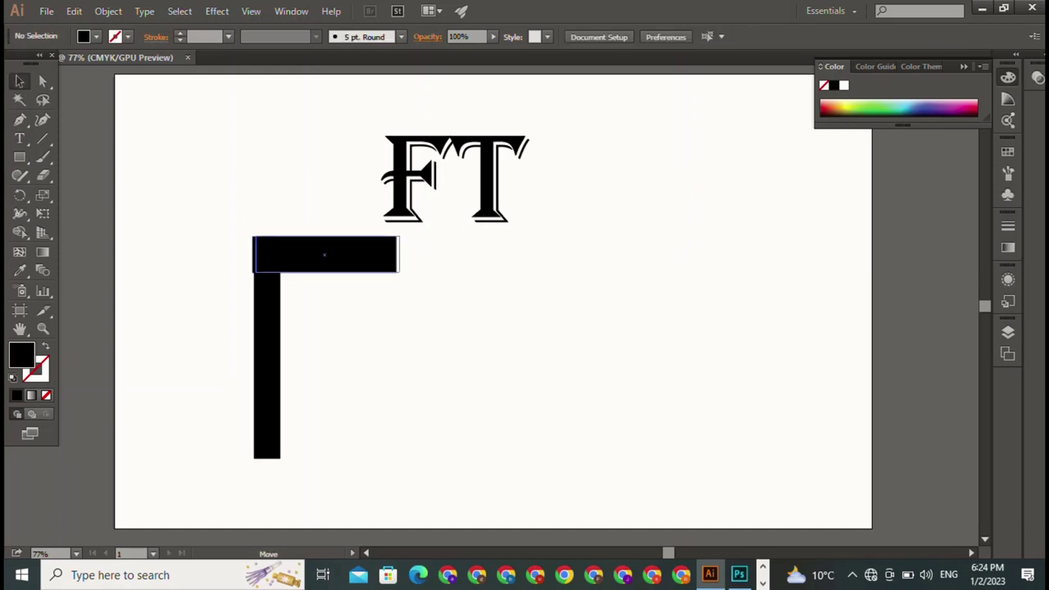
pyautogui.moveTo(324, 255); pyautogui.dragTo(326, 256)
pyautogui.hotkey('ctrl', 'shift', 'a')
pyautogui.hotkey('ctrl', 'shift', 'a')
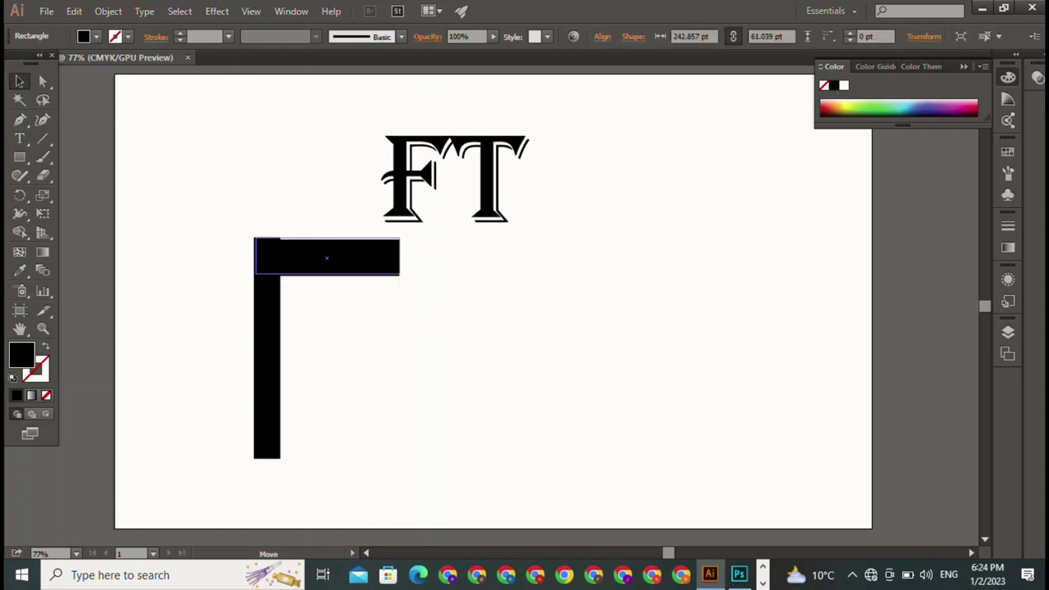
pyautogui.hotkey('ctrl', 'shift', 'a')
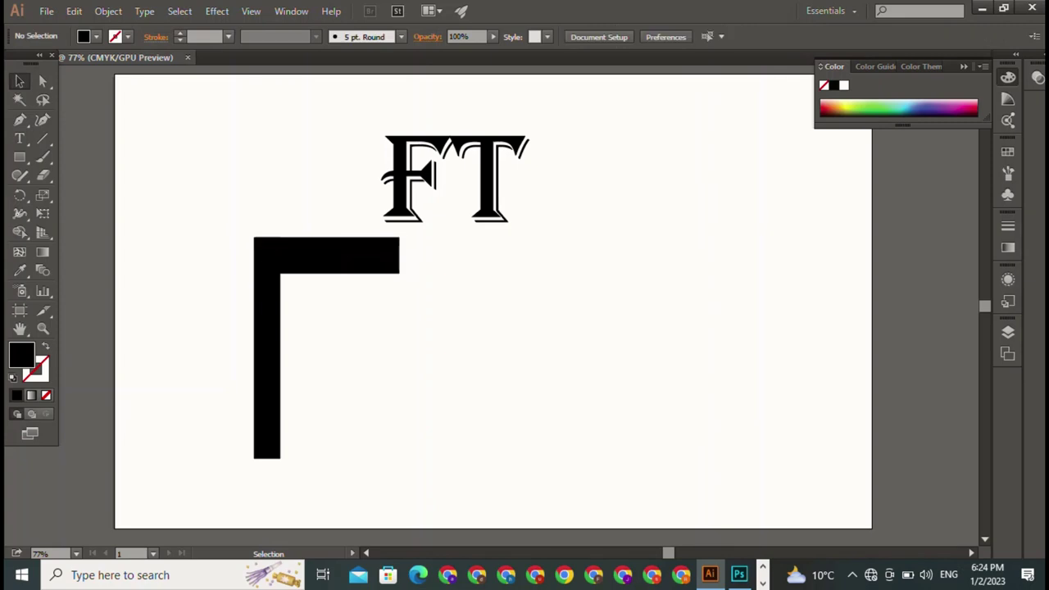
pyautogui.click(326, 255)
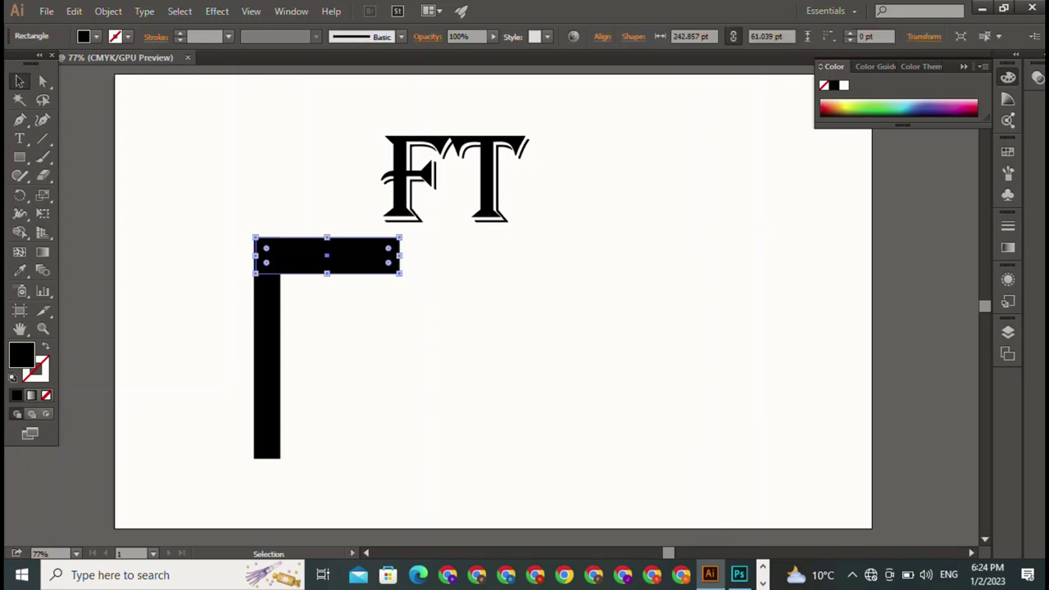
# Step: Round the top bar's outer corner and duplicate it down the stem as the middle arm
pyautogui.press('a')
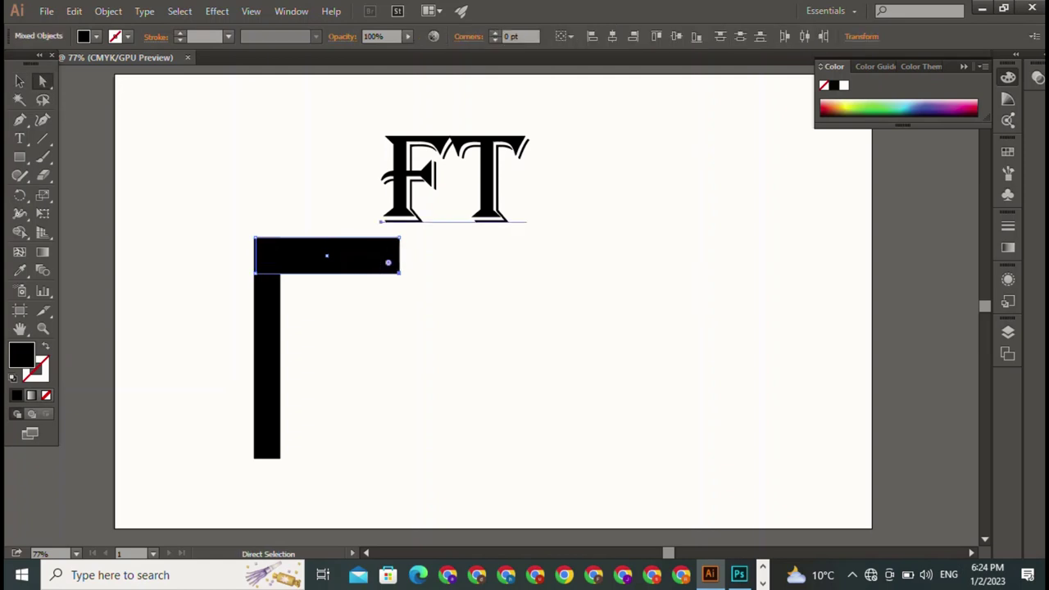
pyautogui.moveTo(389, 263); pyautogui.dragTo(367, 242)
pyautogui.hotkey('ctrl', 'shift', 'a')
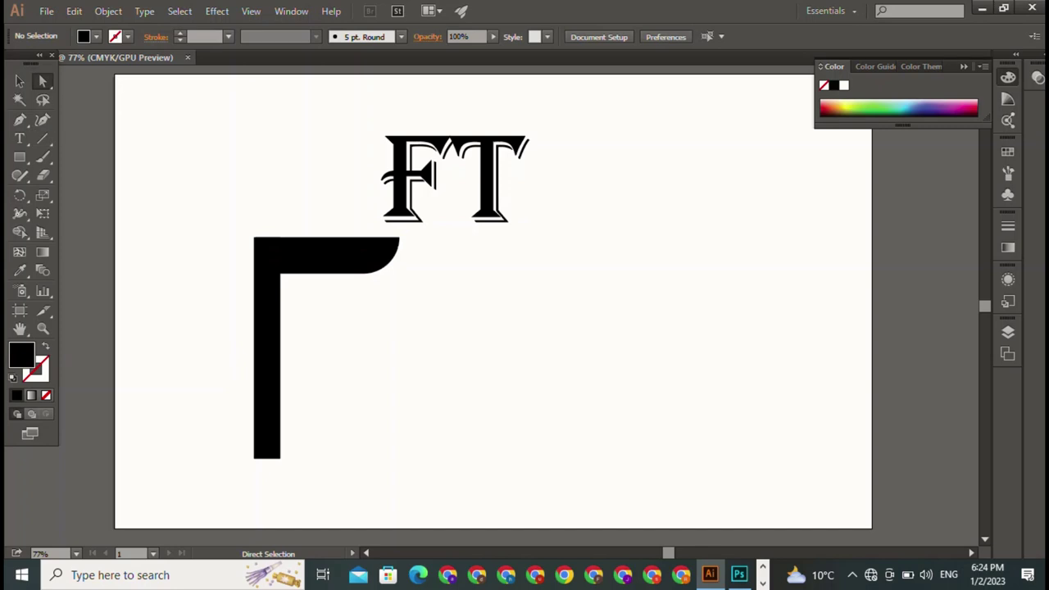
pyautogui.press('v')
pyautogui.click(327, 254)
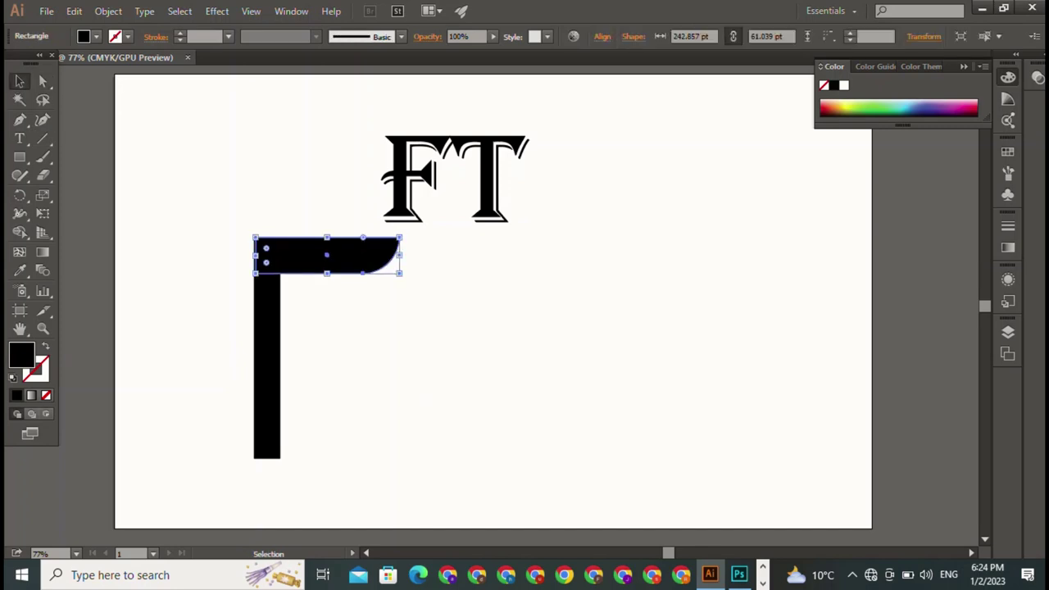
pyautogui.moveTo(327, 255); pyautogui.dragTo(327, 345)
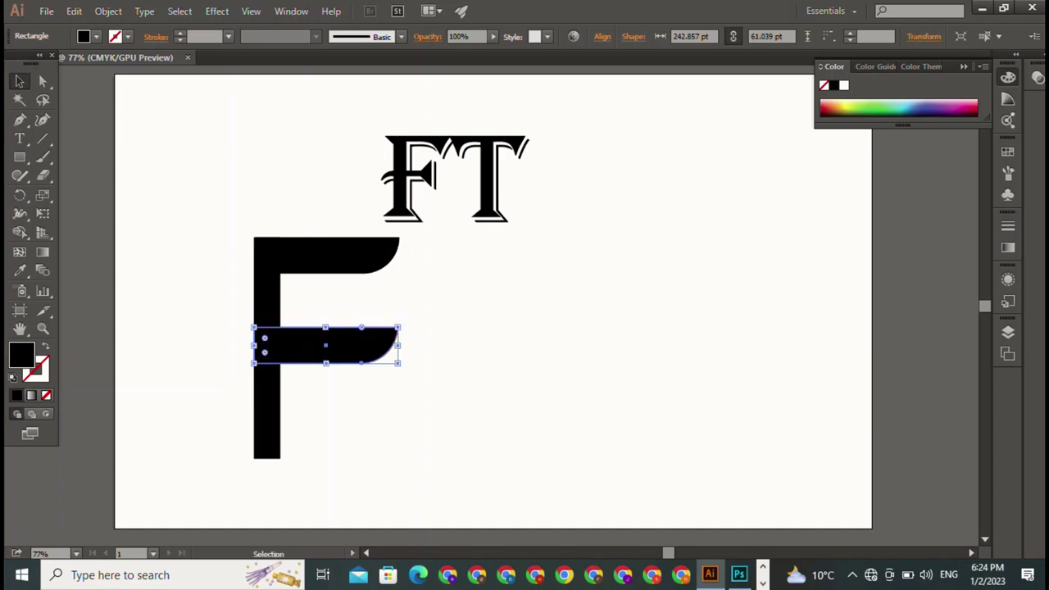
pyautogui.hotkey('ctrl', 'shift', 'a')
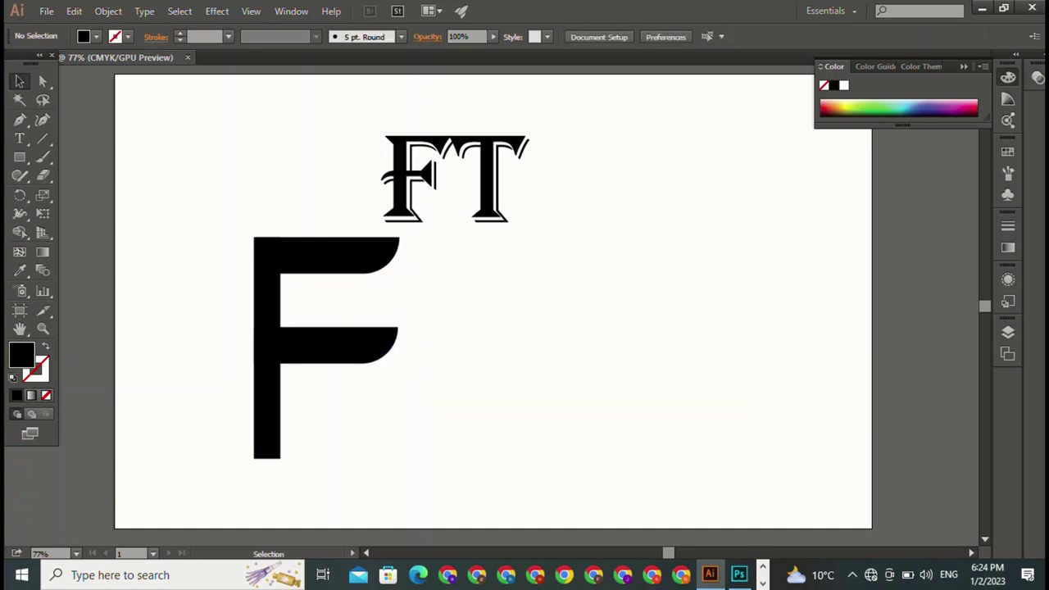
# Step: Reposition the assembled three-part F on the artboard
pyautogui.moveTo(243, 199); pyautogui.dragTo(401, 460)
pyautogui.press('a')
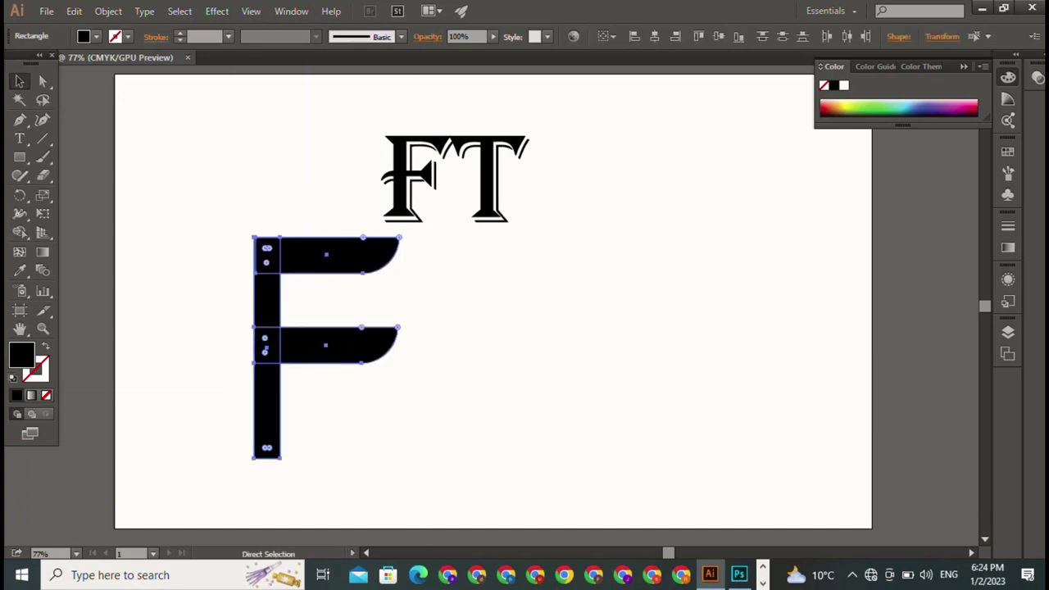
pyautogui.press('v')
pyautogui.hotkey('ctrl', 'shift', 'a')
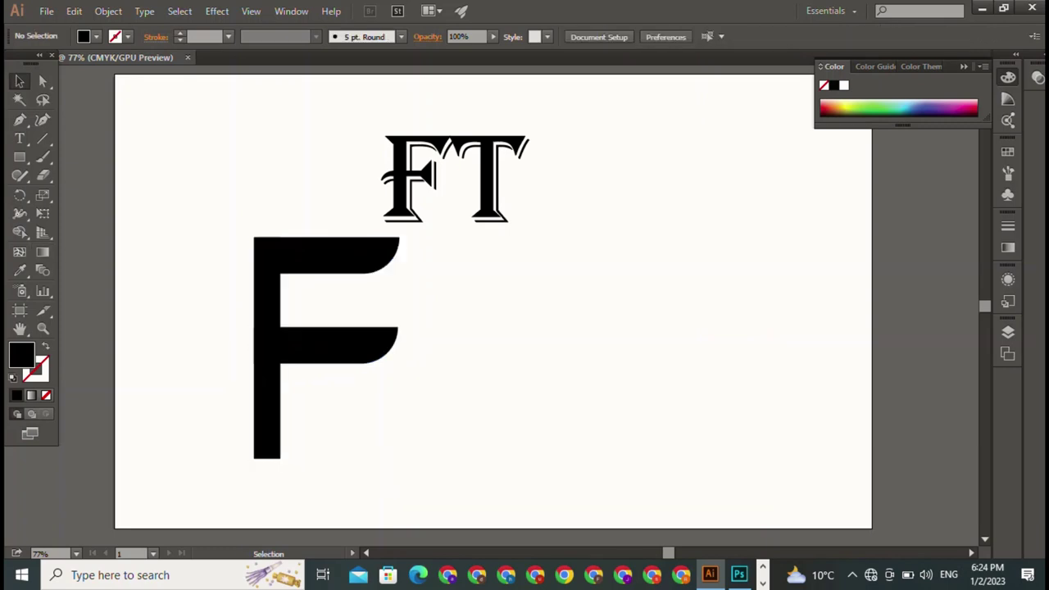
pyautogui.moveTo(266, 348)
pyautogui.mouseDown()
pyautogui.moveTo(200, 285)
pyautogui.moveTo(308, 390)
pyautogui.mouseUp()
pyautogui.hotkey('ctrl', 'shift', 'a')
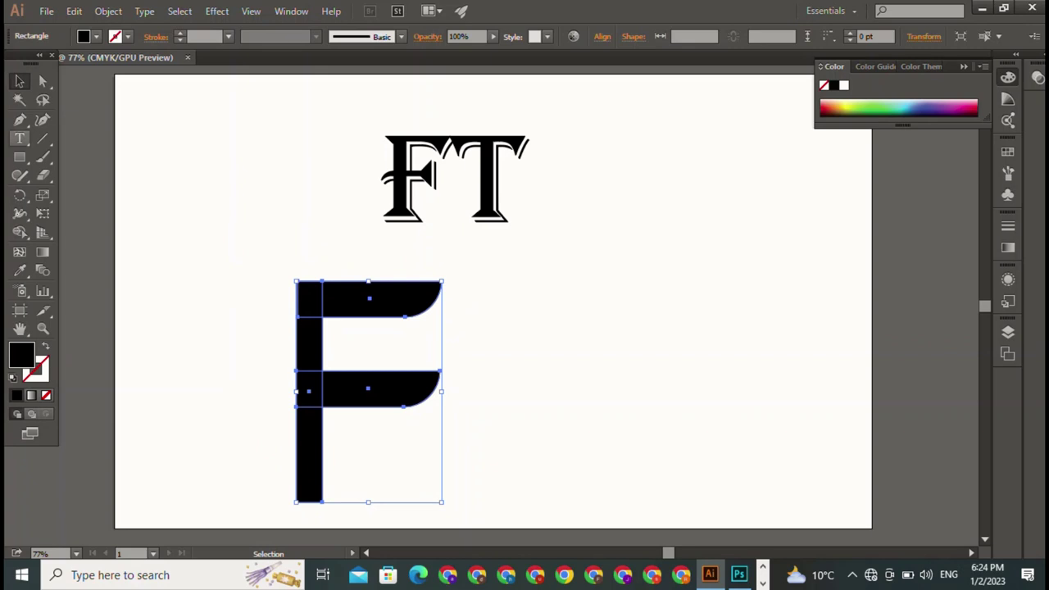
pyautogui.press('t')
pyautogui.hotkey('ctrl', 'shift', 'a')
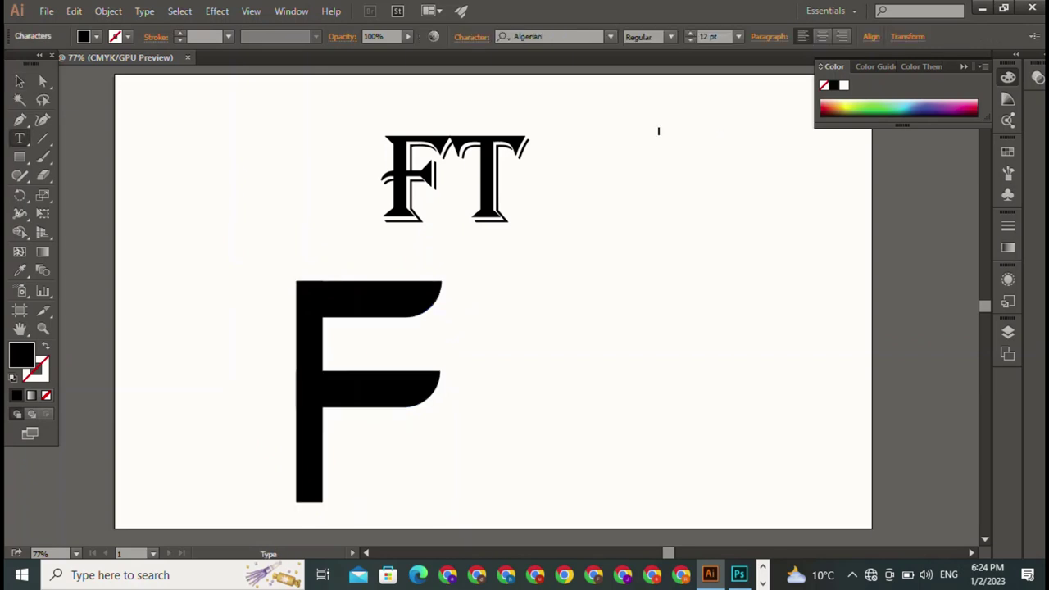
# Step: Add a 192 pt T right of the F in Home Christmas Regular and enlarge it
pyautogui.click(659, 131)
pyautogui.press('Escape')
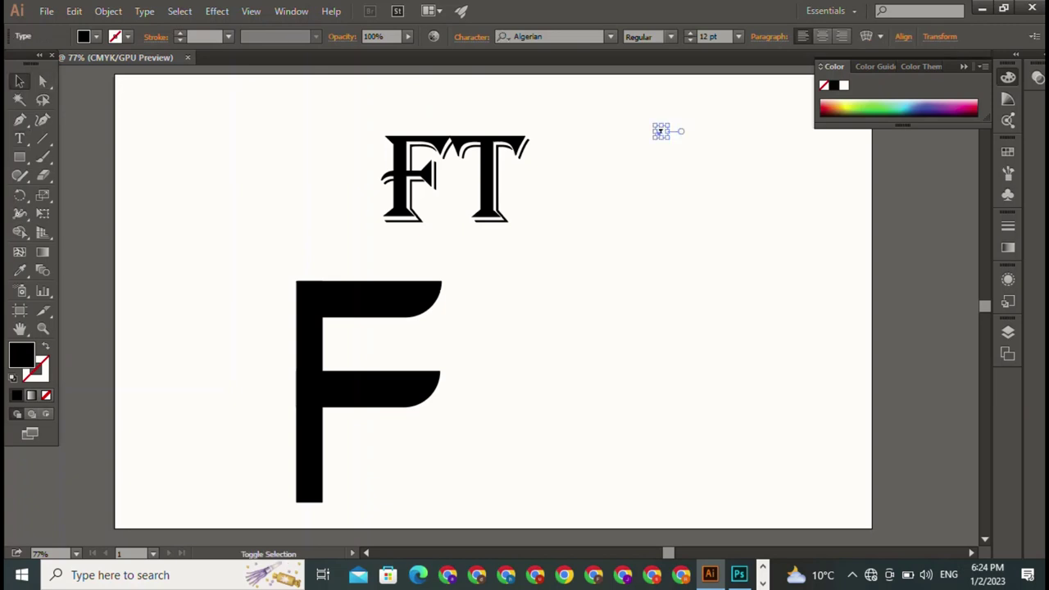
pyautogui.write('T')
pyautogui.click(557, 36)
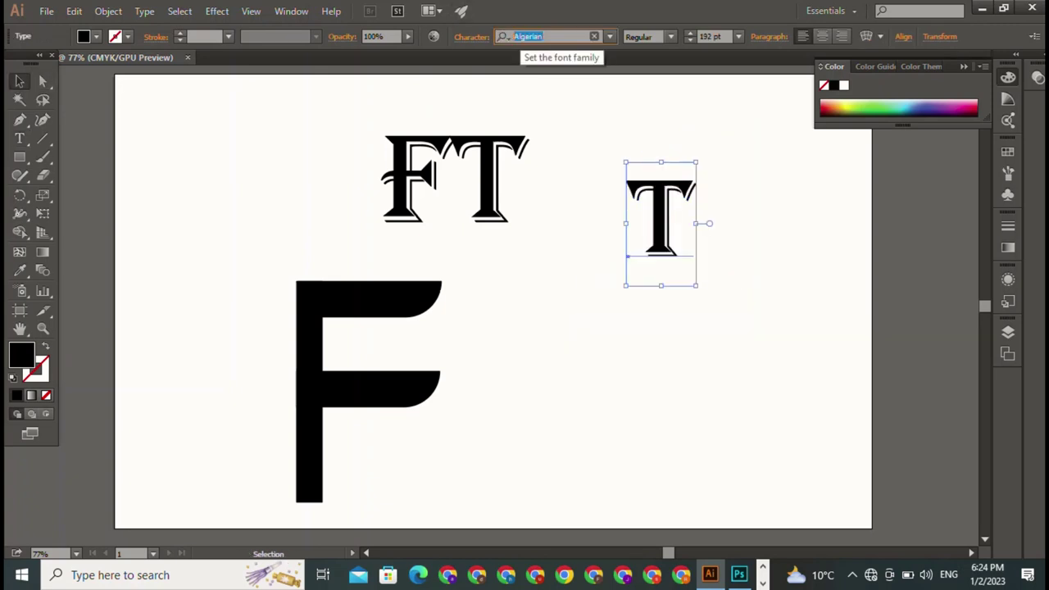
pyautogui.press('BackSpace')
pyautogui.write('h')
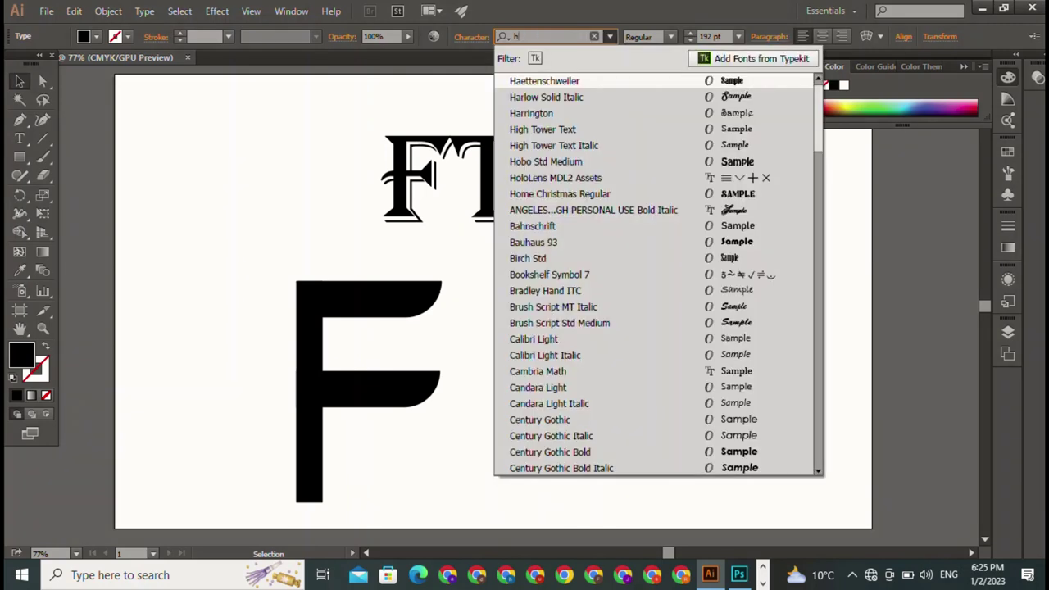
pyautogui.write('o')
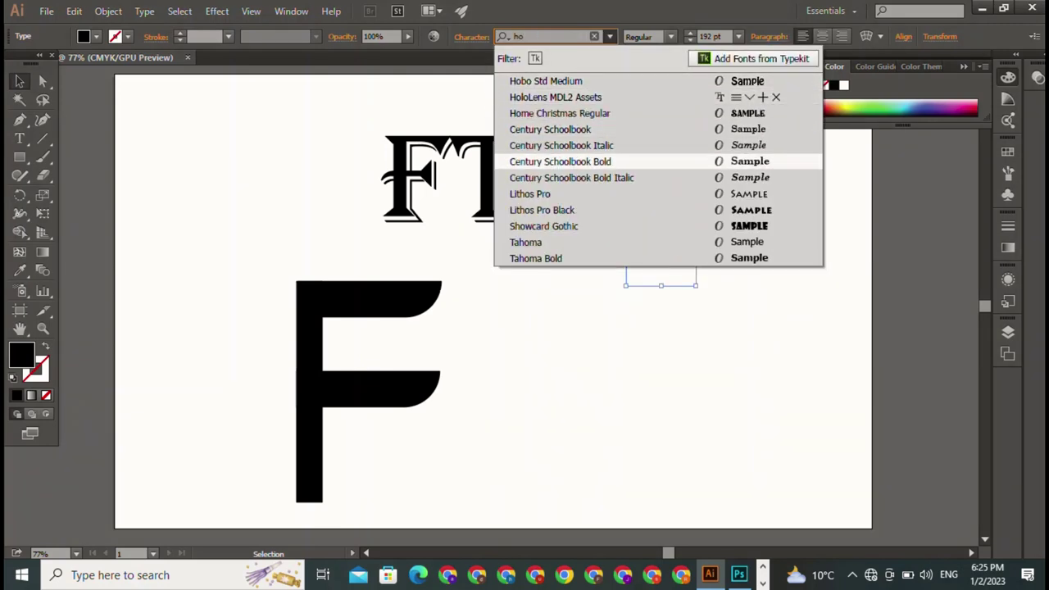
pyautogui.press('Return')
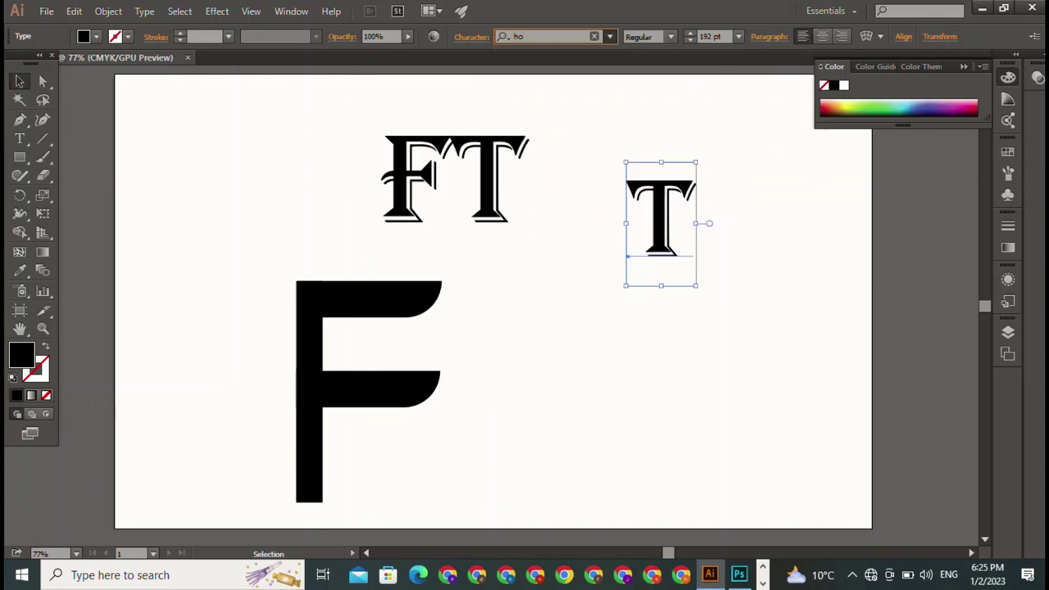
pyautogui.moveTo(713, 285); pyautogui.dragTo(793, 407)
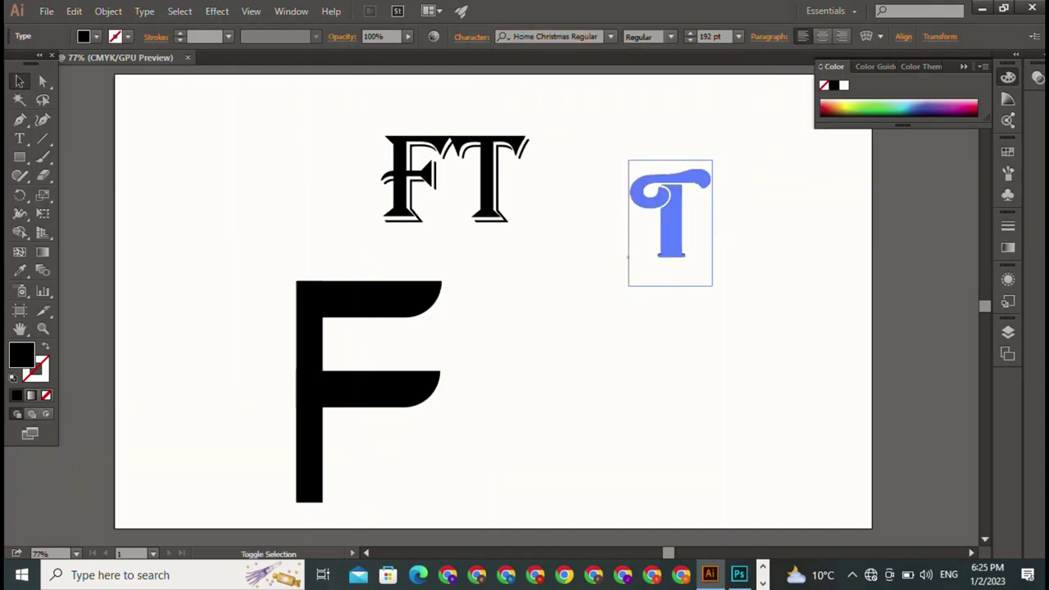
# Step: Enlarge the Home Christmas T to 537.23 pt and place it to the right of the F
pyautogui.moveTo(627, 351); pyautogui.dragTo(353, 455)
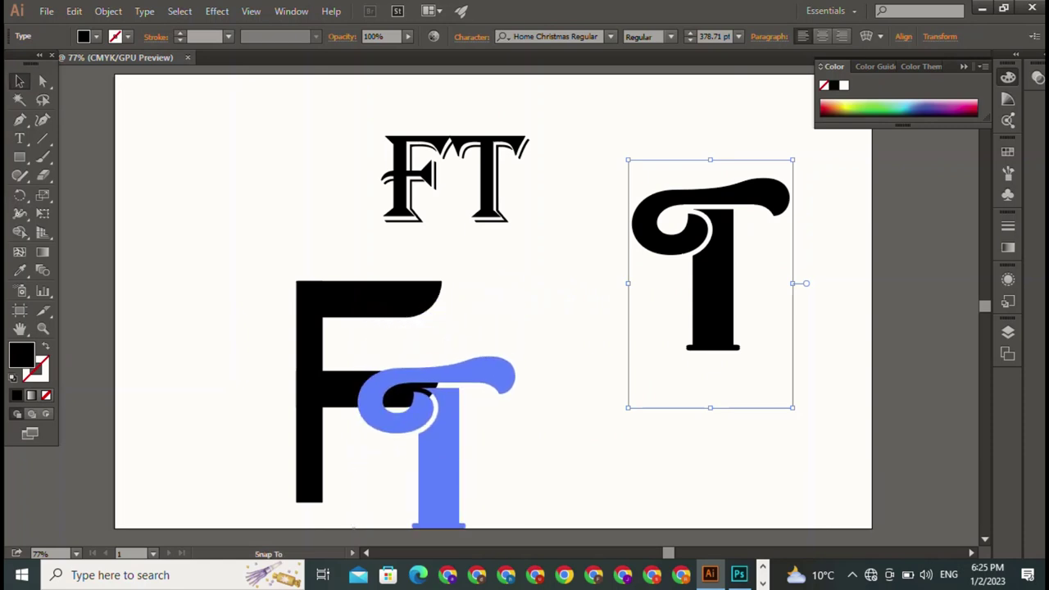
pyautogui.moveTo(353, 456); pyautogui.dragTo(353, 530)
pyautogui.moveTo(518, 338); pyautogui.dragTo(587, 235)
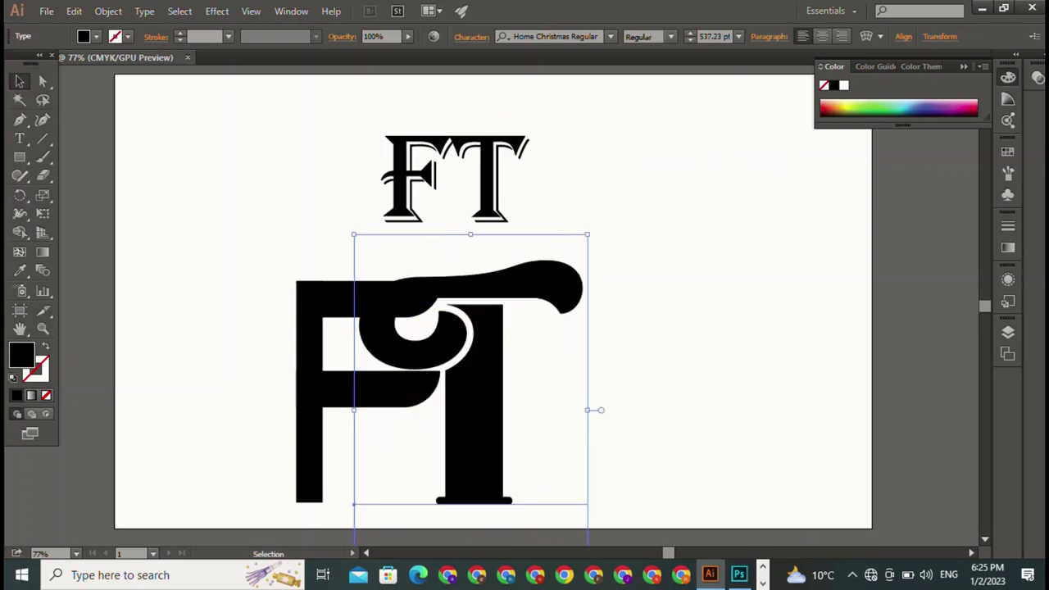
pyautogui.moveTo(474, 410); pyautogui.dragTo(463, 420)
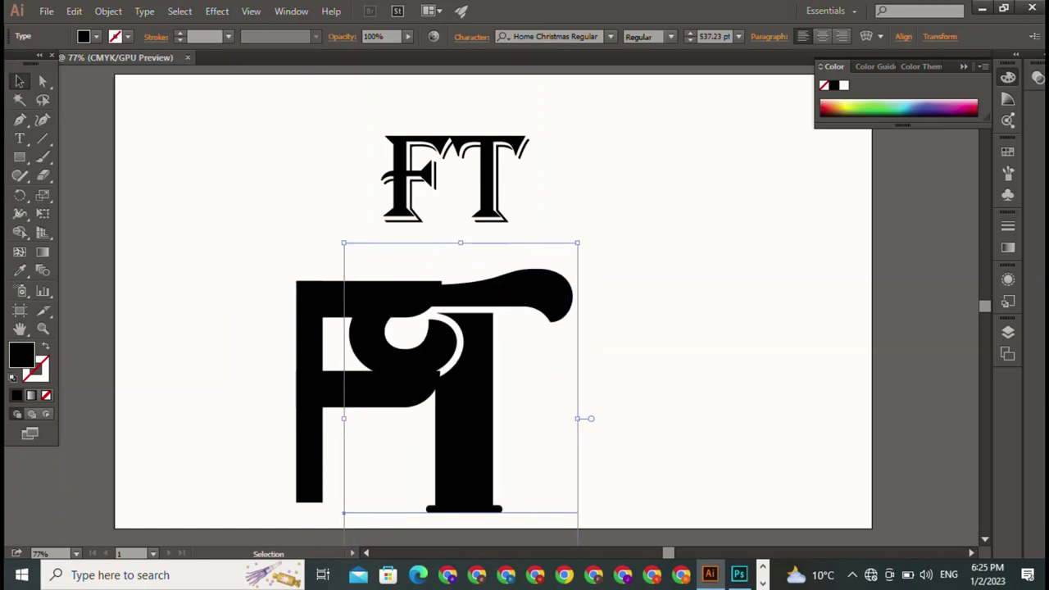
pyautogui.click(672, 443)
pyautogui.moveTo(343, 512); pyautogui.dragTo(323, 513)
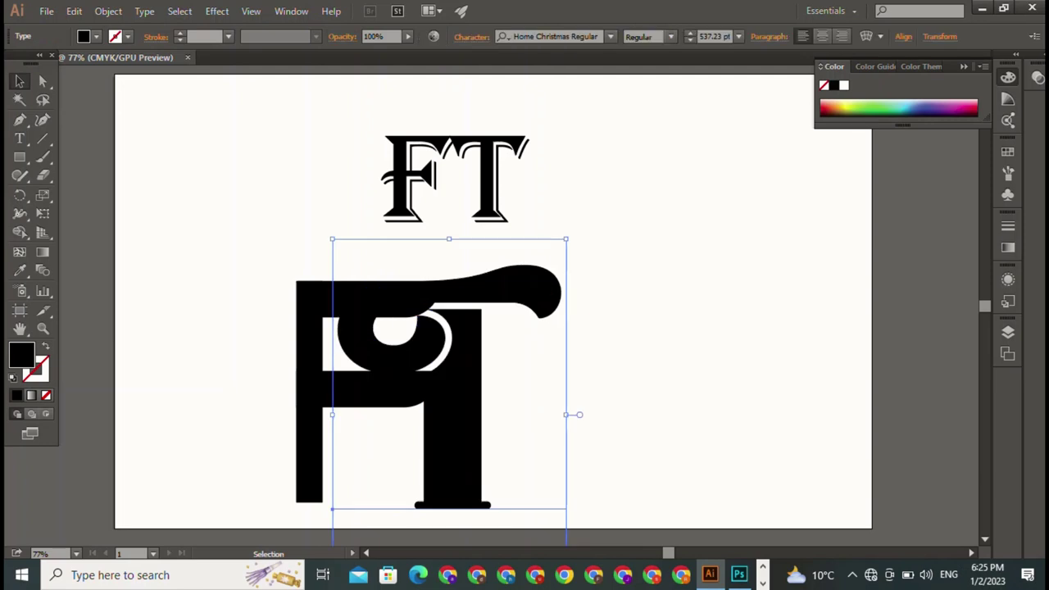
pyautogui.hotkey('ctrl', 'shift', 'a')
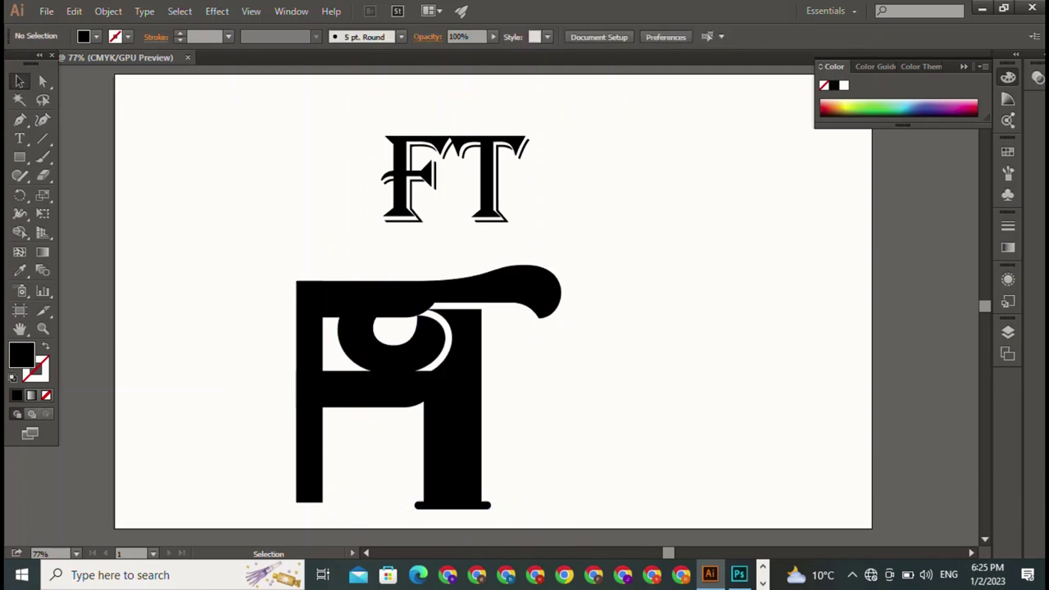
pyautogui.moveTo(333, 509); pyautogui.dragTo(572, 486)
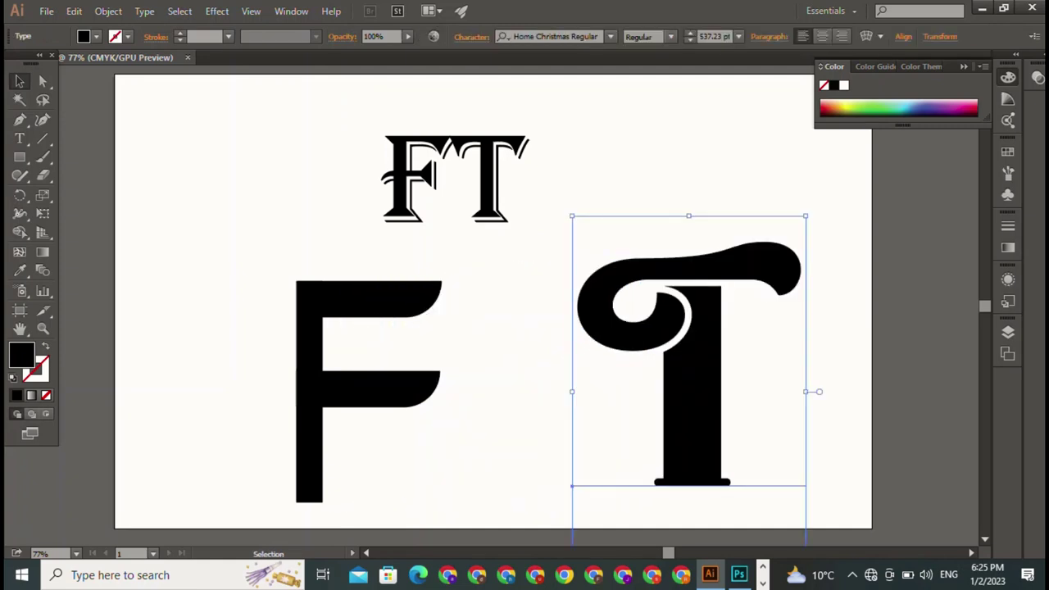
# Step: Draw a rectangle over the T's left curl and attempt to carve it with Shape Builder
pyautogui.click(19, 156)
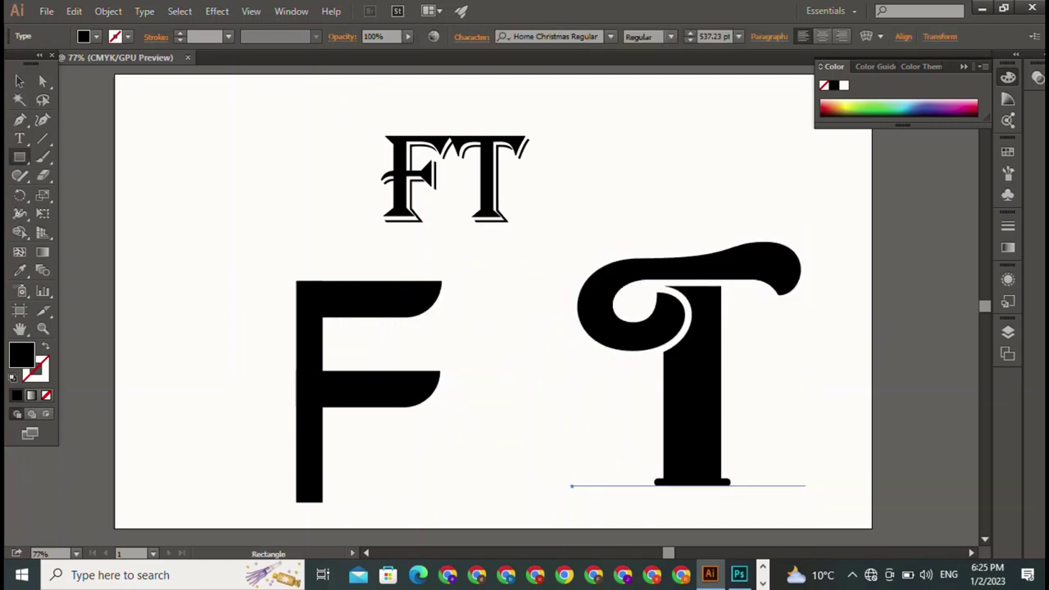
pyautogui.moveTo(574, 218); pyautogui.dragTo(664, 448)
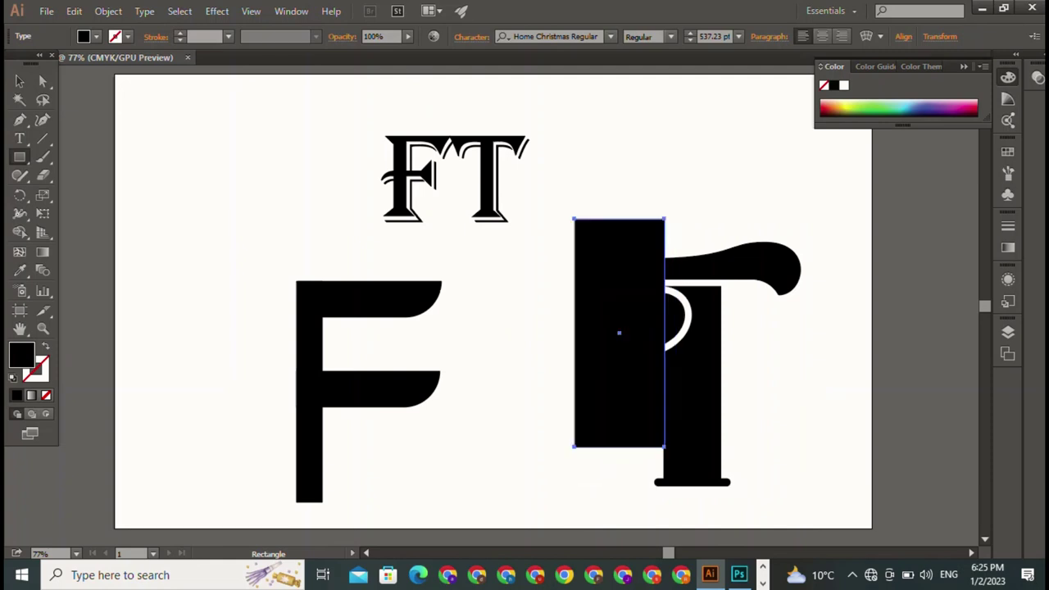
pyautogui.click(19, 81)
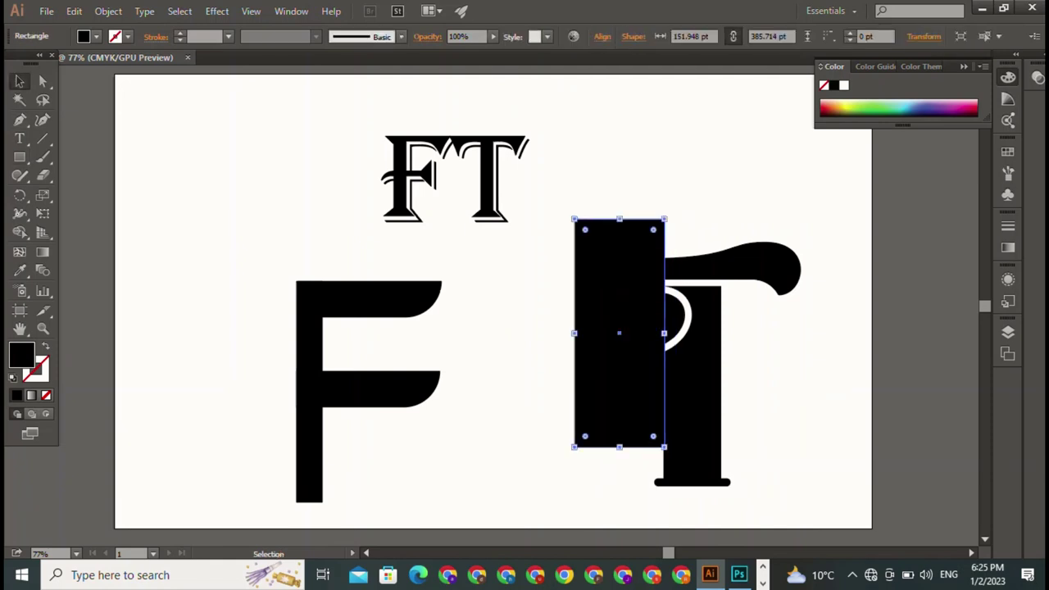
pyautogui.keyDown('shift'); pyautogui.click(693, 386); pyautogui.keyUp('shift')
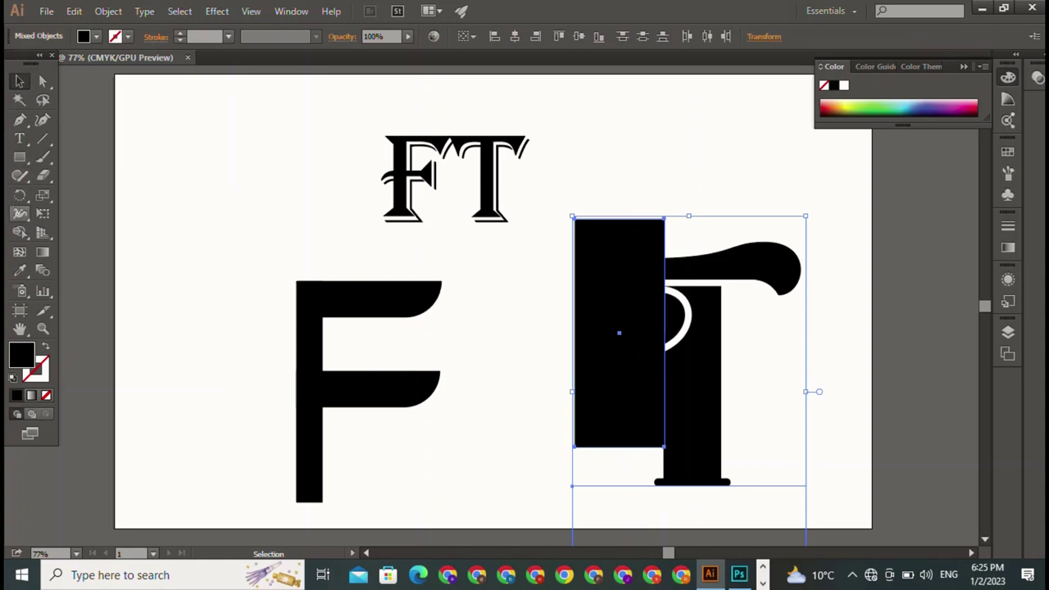
pyautogui.click(20, 231)
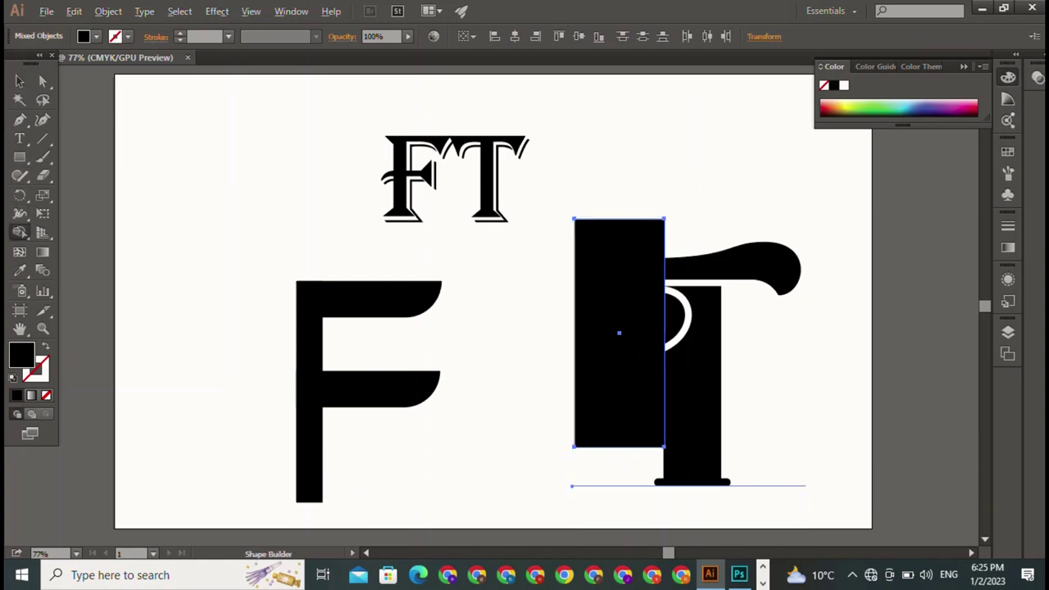
pyautogui.moveTo(639, 172); pyautogui.dragTo(638, 271)
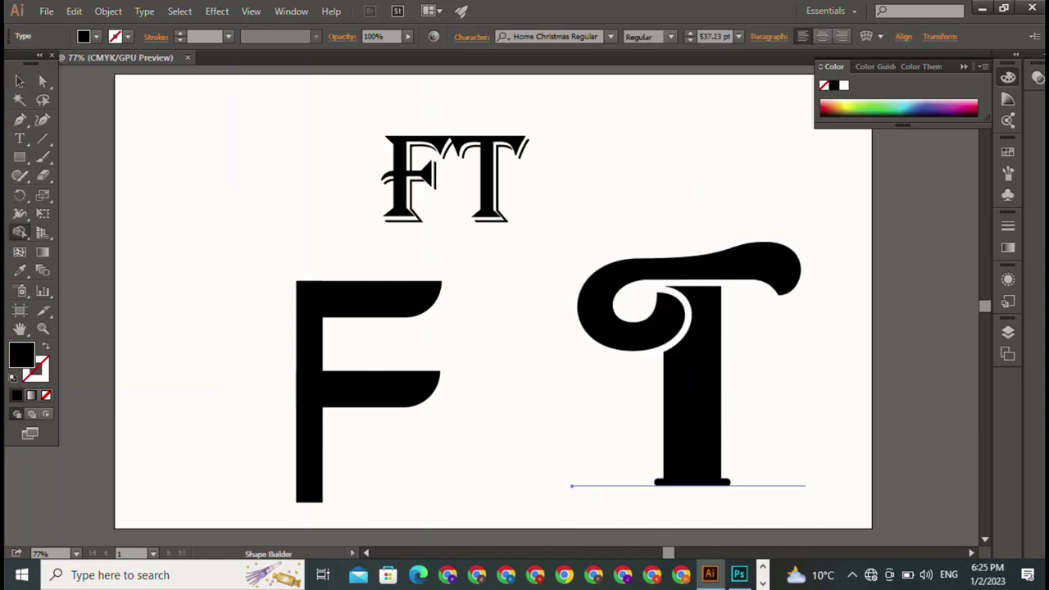
pyautogui.press('v')
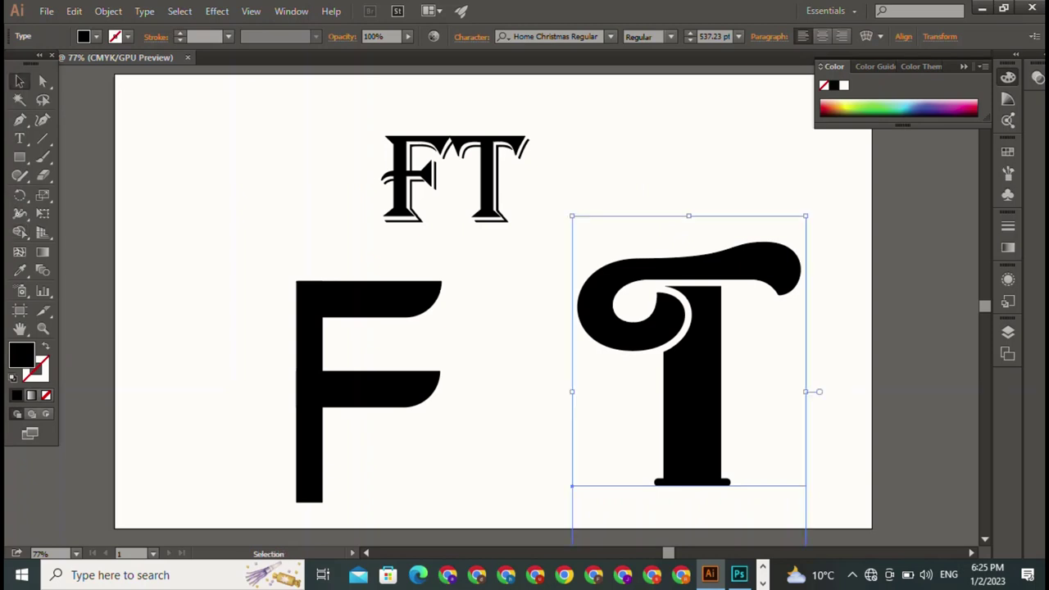
# Step: Expand the T into paths and draw a rectangle covering its left curl
pyautogui.click(108, 11)
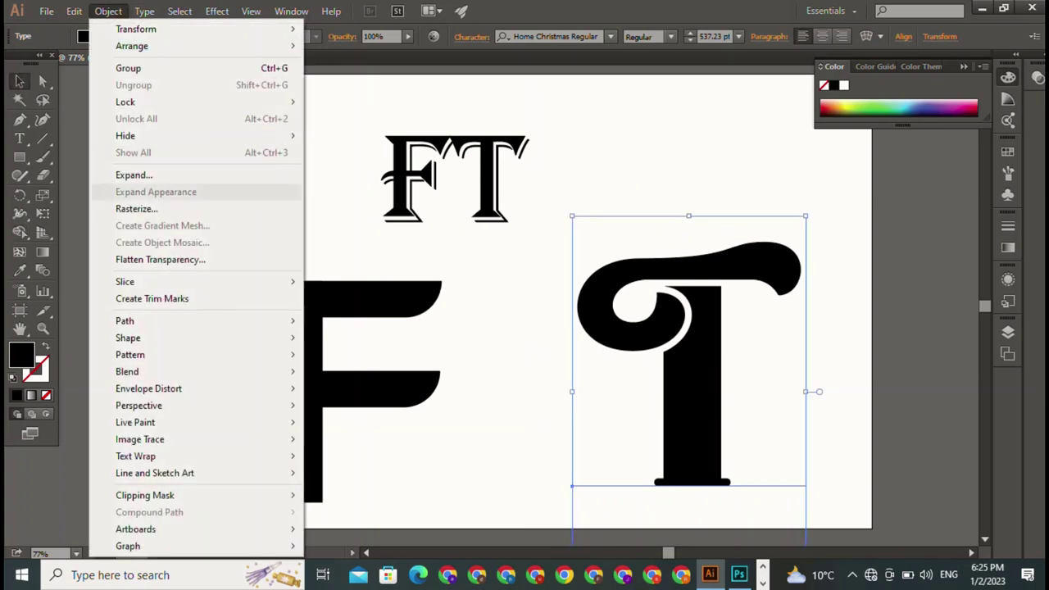
pyautogui.click(131, 172)
pyautogui.click(491, 372)
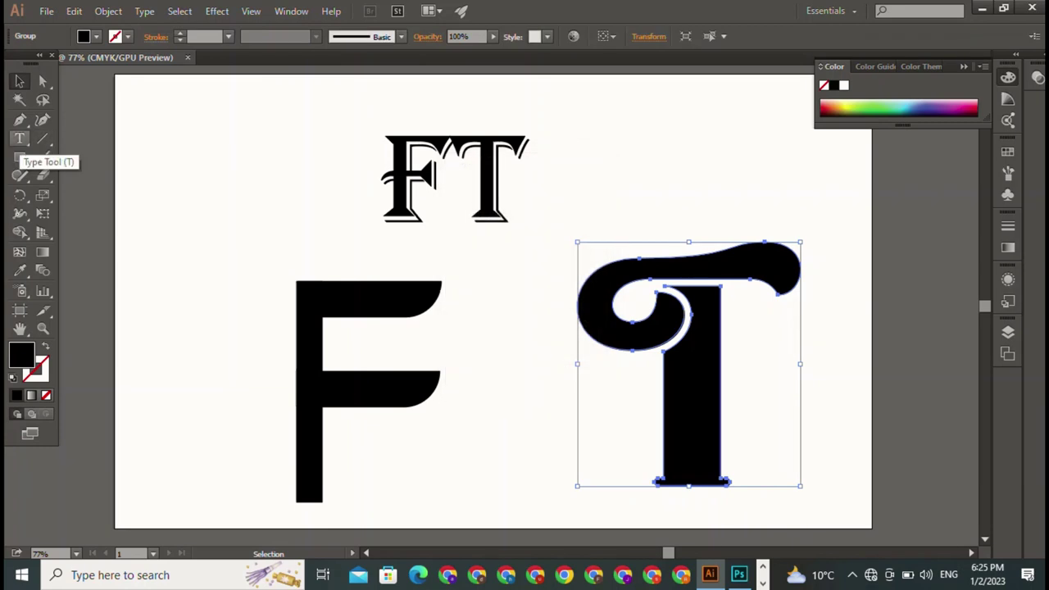
pyautogui.click(20, 156)
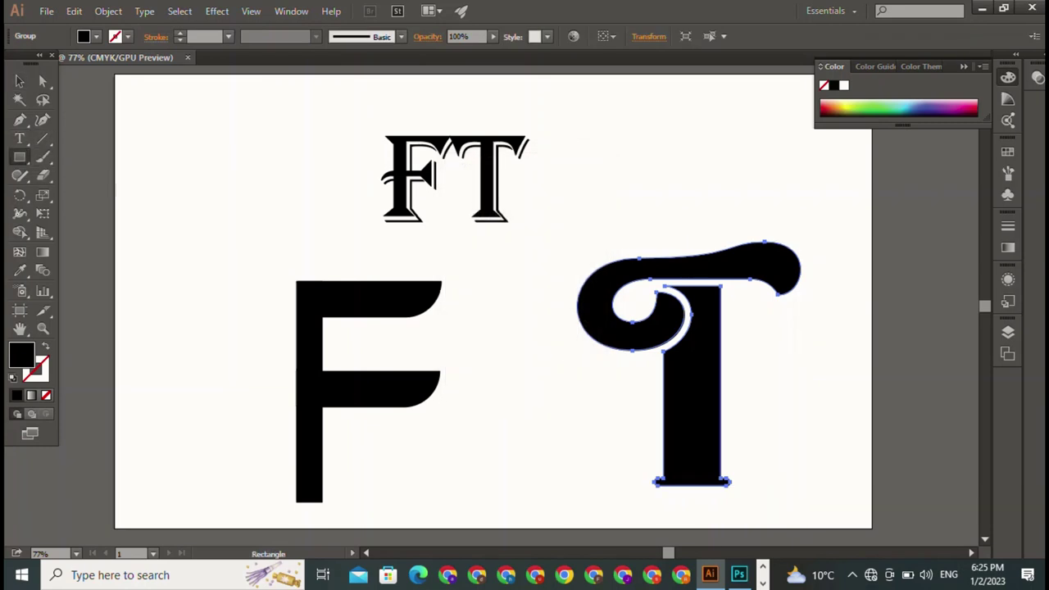
pyautogui.moveTo(579, 219)
pyautogui.mouseDown()
pyautogui.moveTo(661, 472)
pyautogui.moveTo(663, 450)
pyautogui.mouseUp()
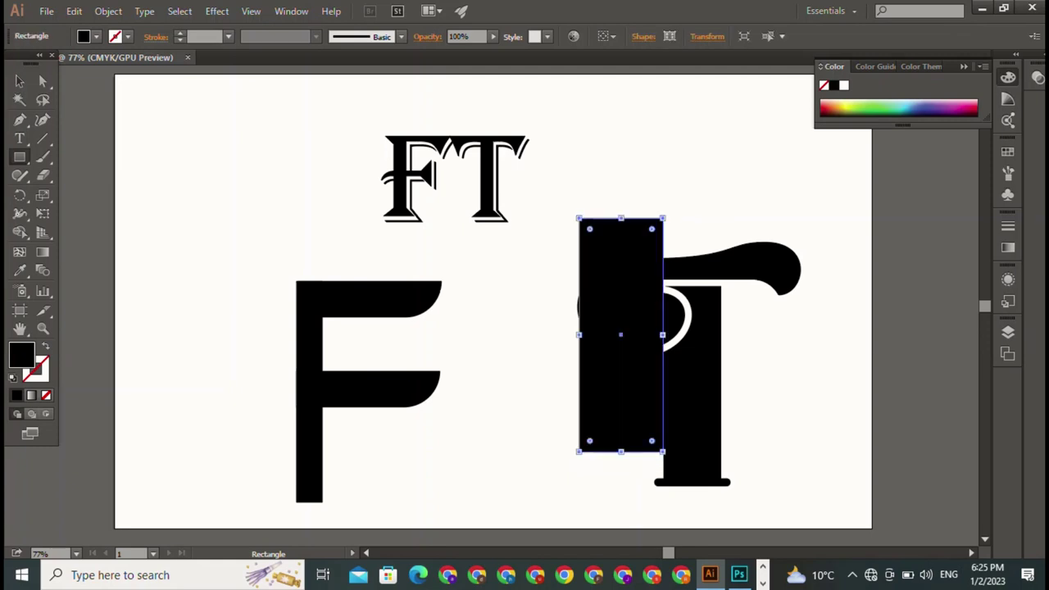
pyautogui.moveTo(580, 334); pyautogui.dragTo(577, 335)
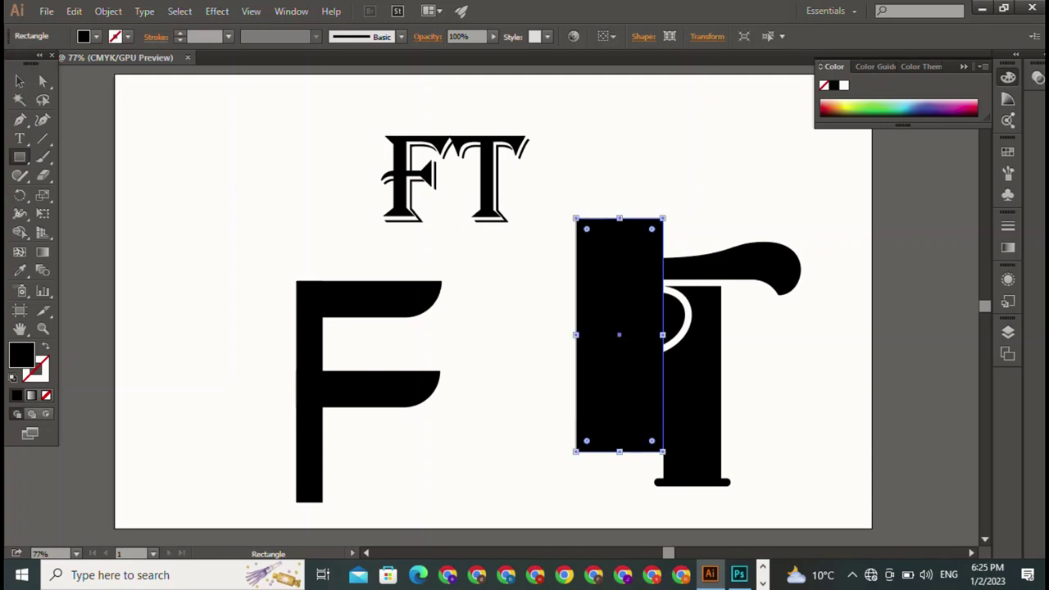
# Step: Delete the rectangle, the left curl and leftover slivers with the Shape Builder
pyautogui.press('v')
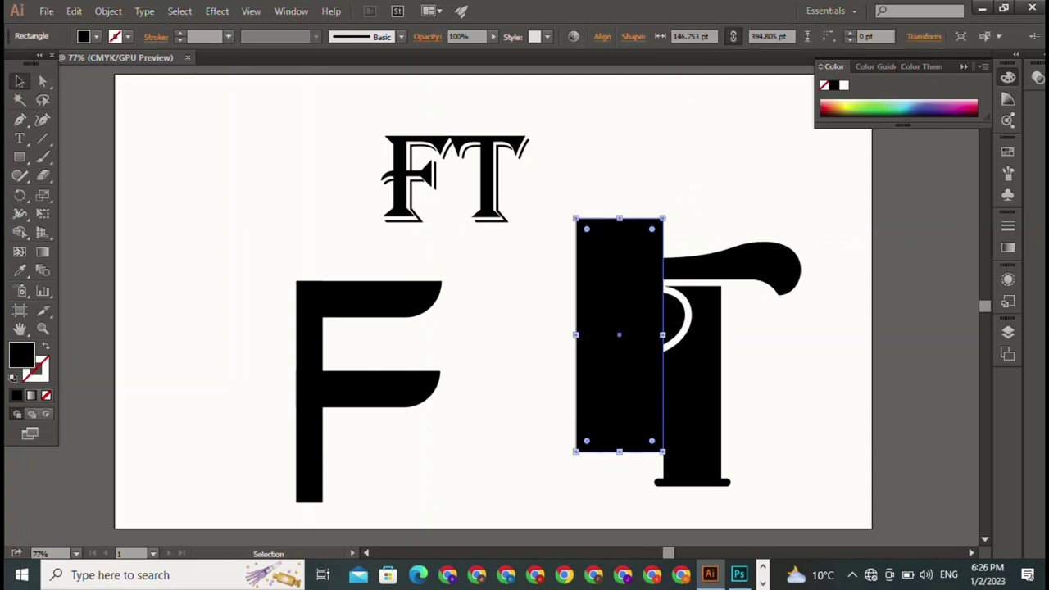
pyautogui.moveTo(566, 168); pyautogui.dragTo(738, 353)
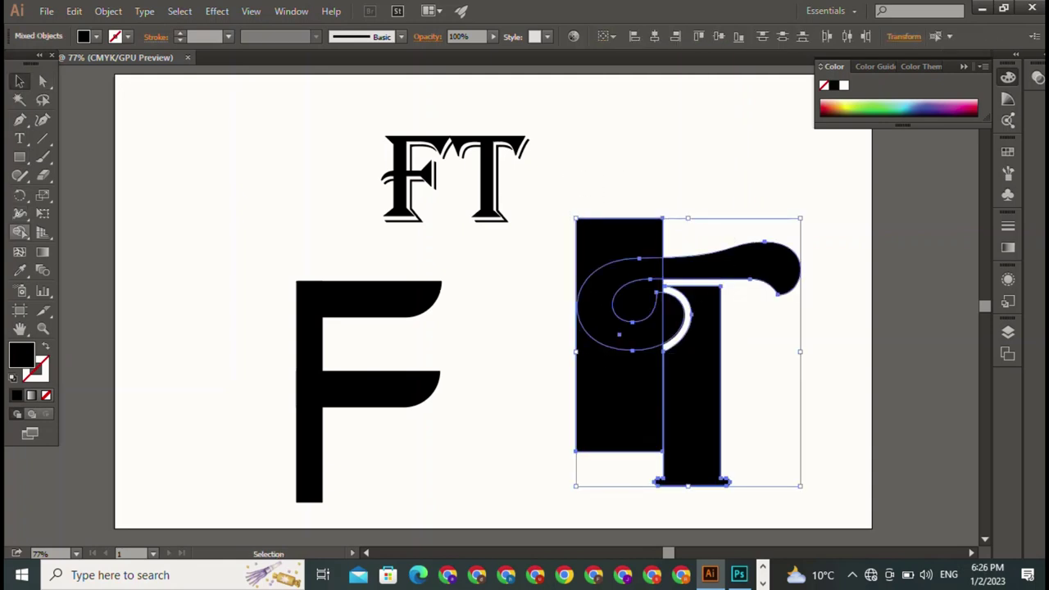
pyautogui.click(19, 232)
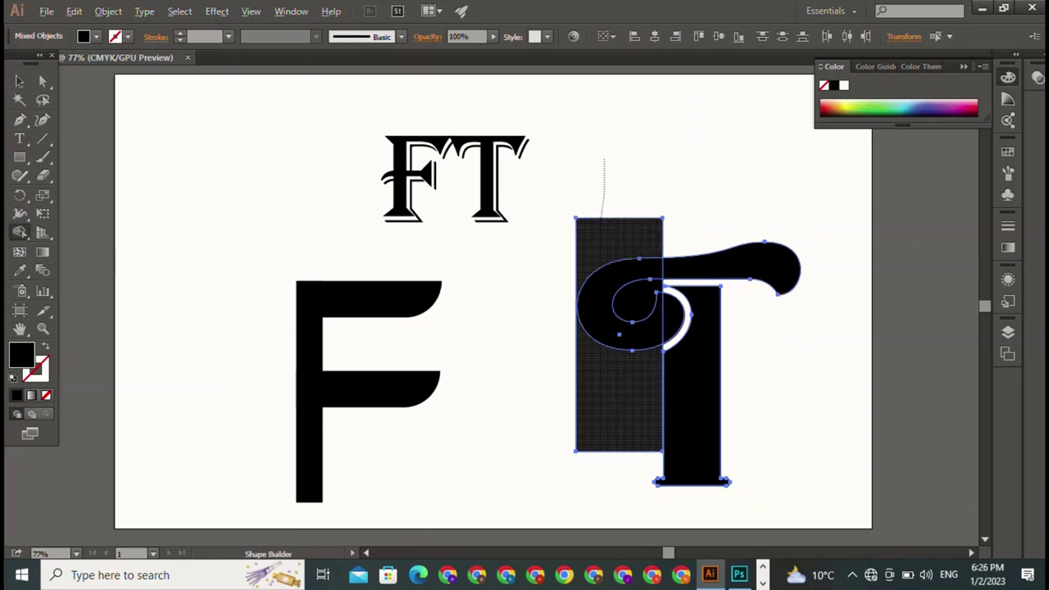
pyautogui.moveTo(619, 327); pyautogui.dragTo(644, 304)
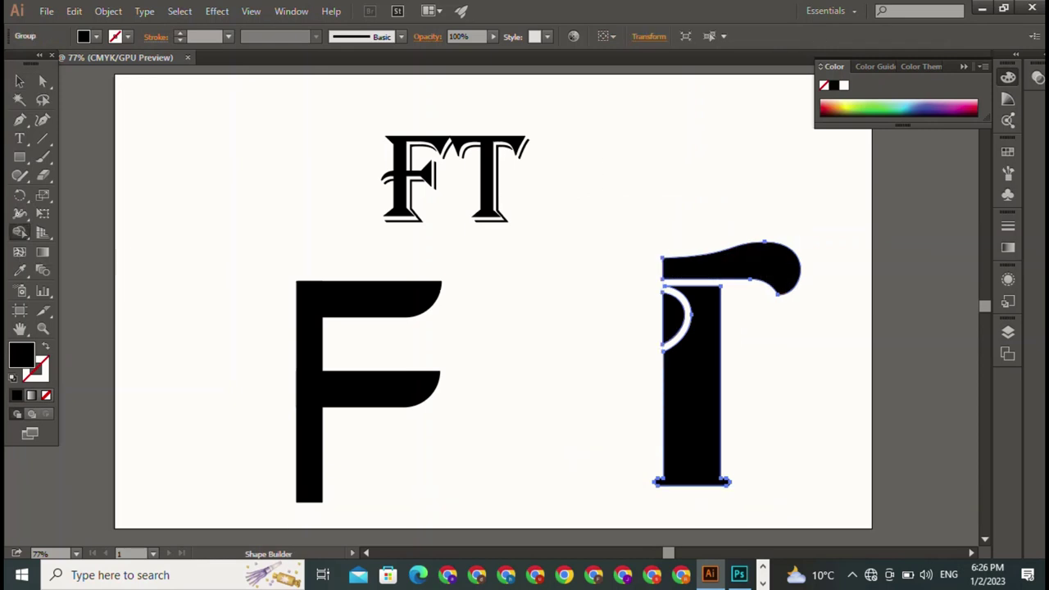
pyautogui.keyDown('alt'); pyautogui.click(673, 318); pyautogui.keyUp('alt')
pyautogui.click(20, 80)
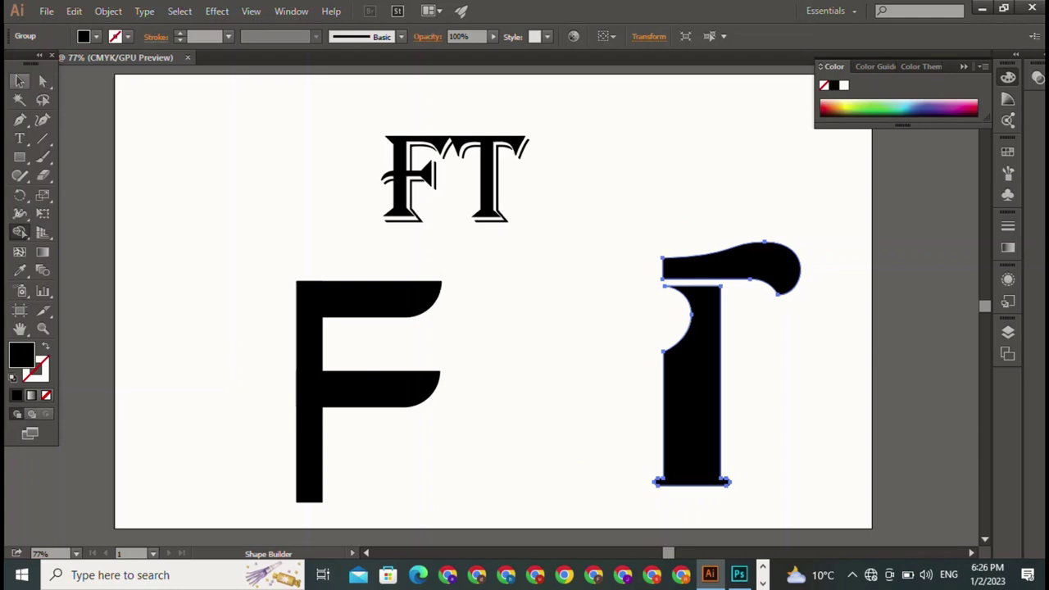
pyautogui.click(19, 81)
pyautogui.hotkey('ctrl', 'shift', 'a')
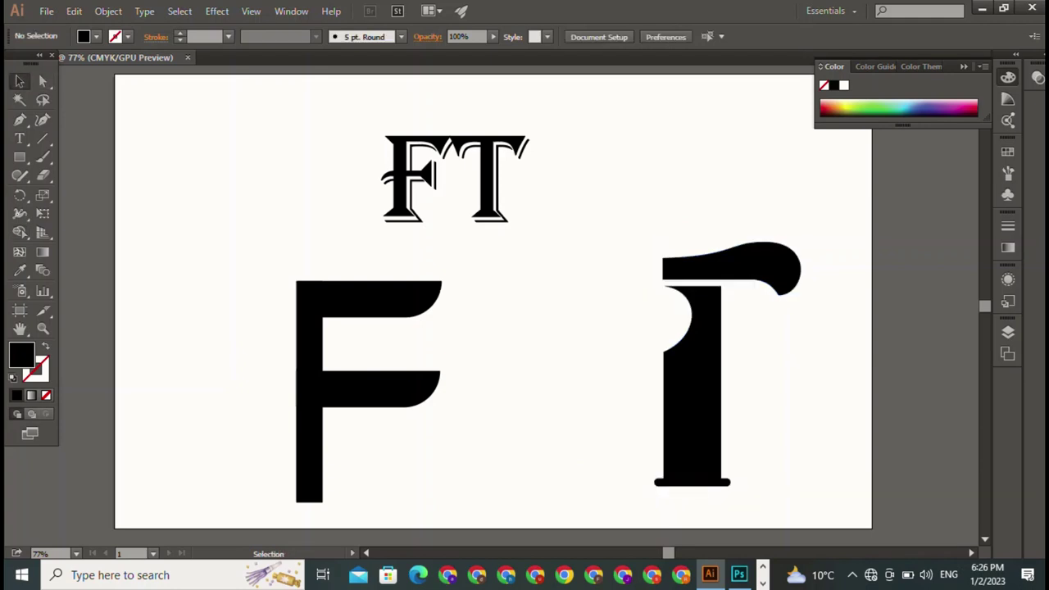
# Step: Overlap the trimmed T on the F so their top bars line up as one FT monogram
pyautogui.moveTo(692, 369); pyautogui.dragTo(441, 392)
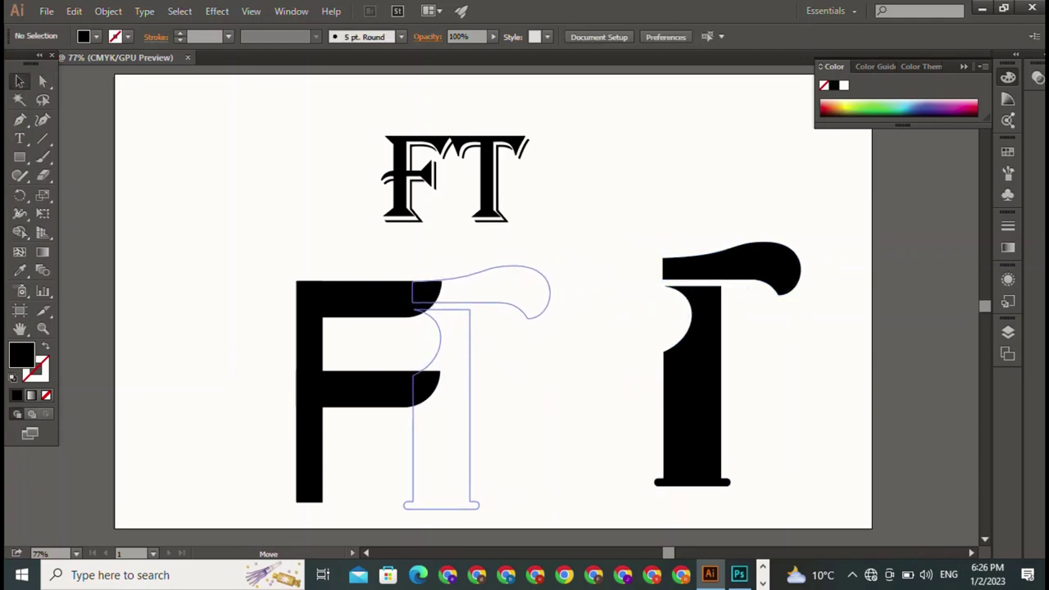
pyautogui.hotkey('ctrl', 'shift', 'a')
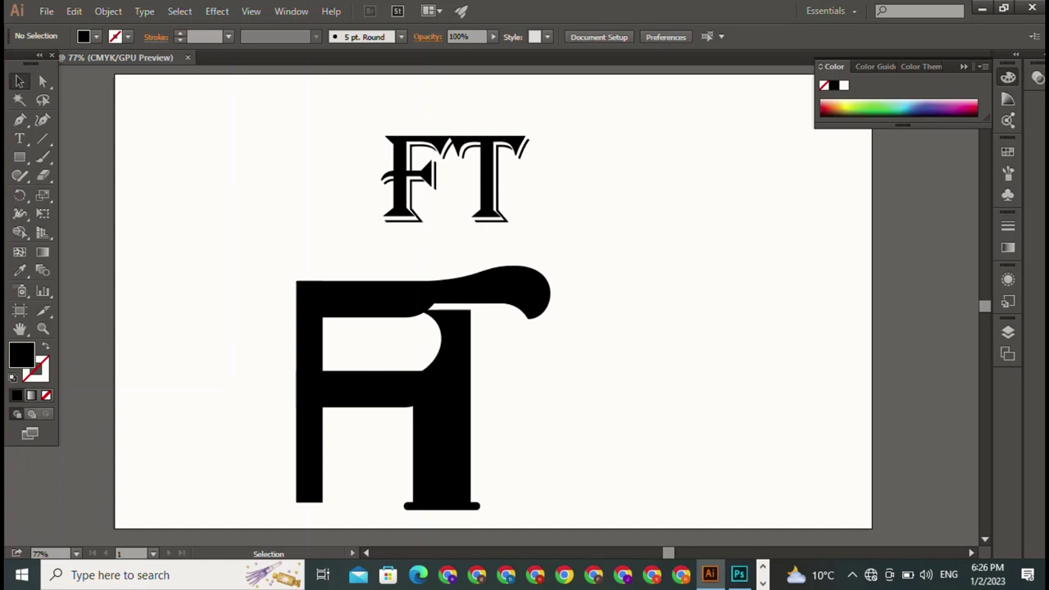
pyautogui.moveTo(442, 409)
pyautogui.mouseDown()
pyautogui.moveTo(392, 415)
pyautogui.moveTo(441, 416)
pyautogui.moveTo(412, 415)
pyautogui.mouseUp()
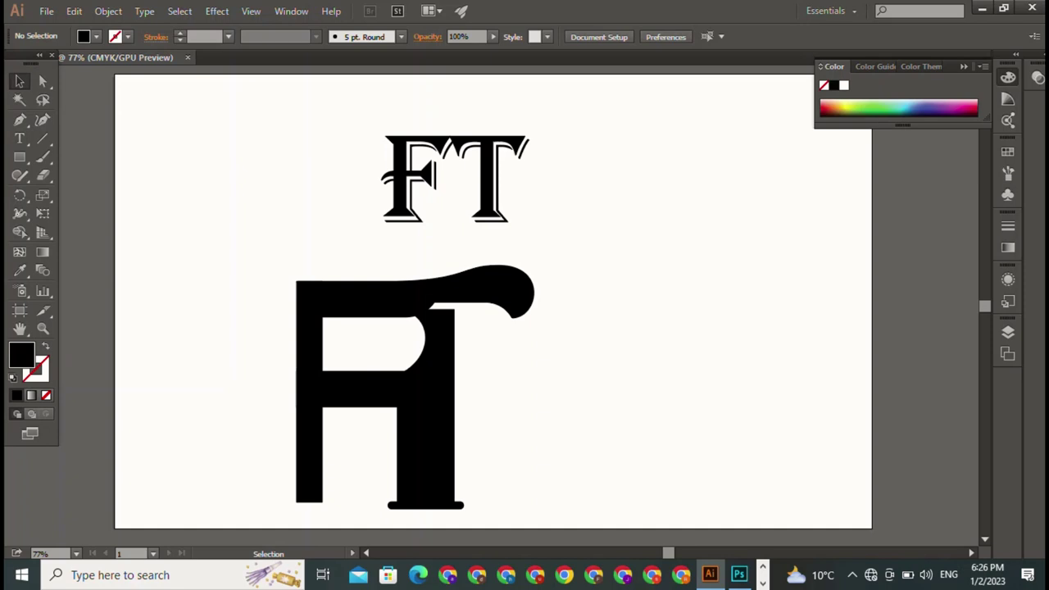
pyautogui.click(426, 409)
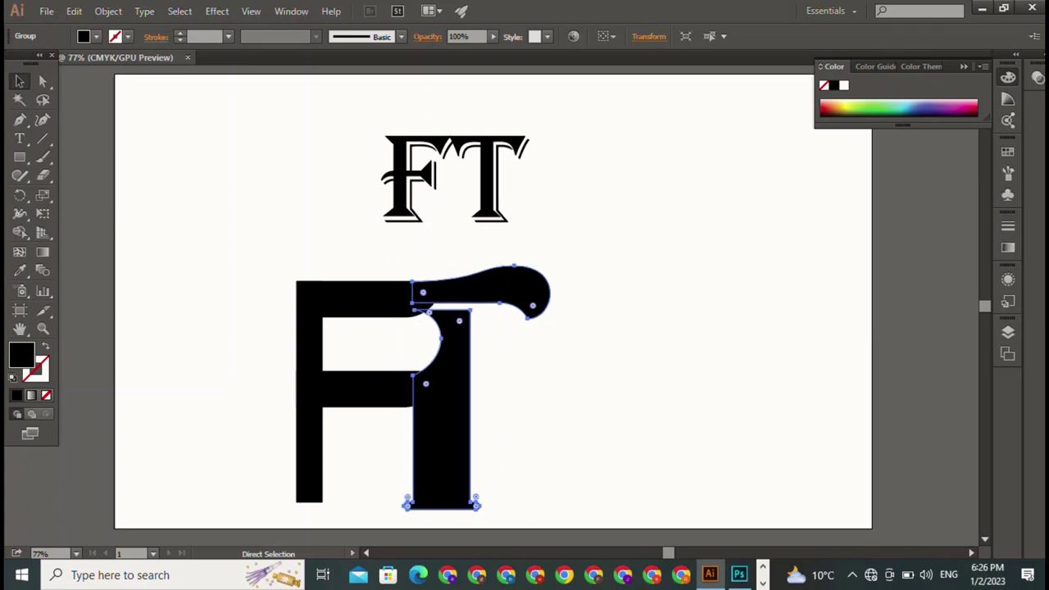
pyautogui.moveTo(426, 410)
pyautogui.mouseDown()
pyautogui.moveTo(694, 388)
pyautogui.moveTo(414, 412)
pyautogui.mouseUp()
pyautogui.press('v')
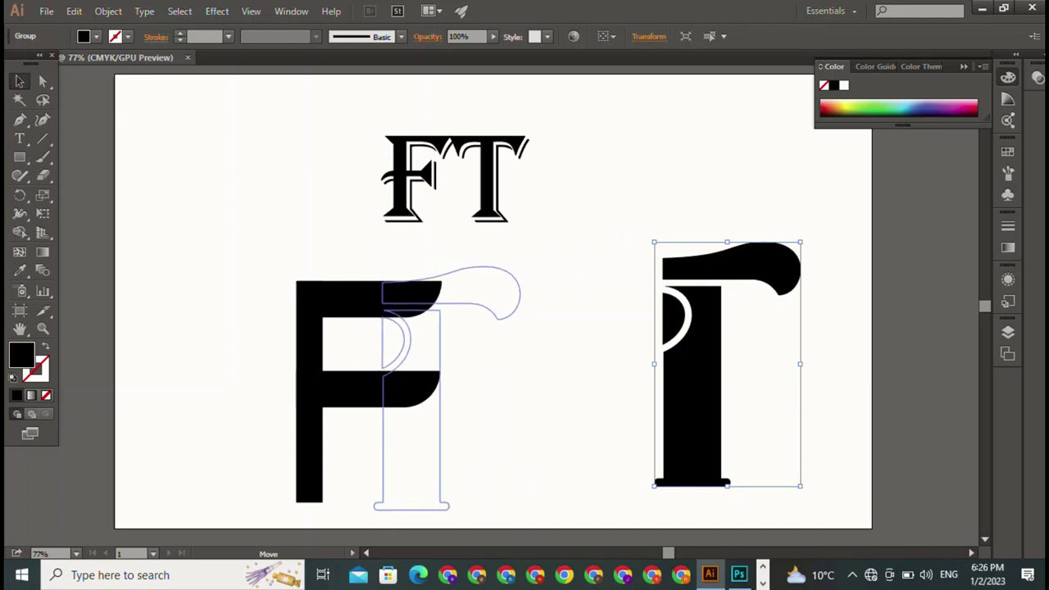
pyautogui.hotkey('ctrl', 'shift', 'a')
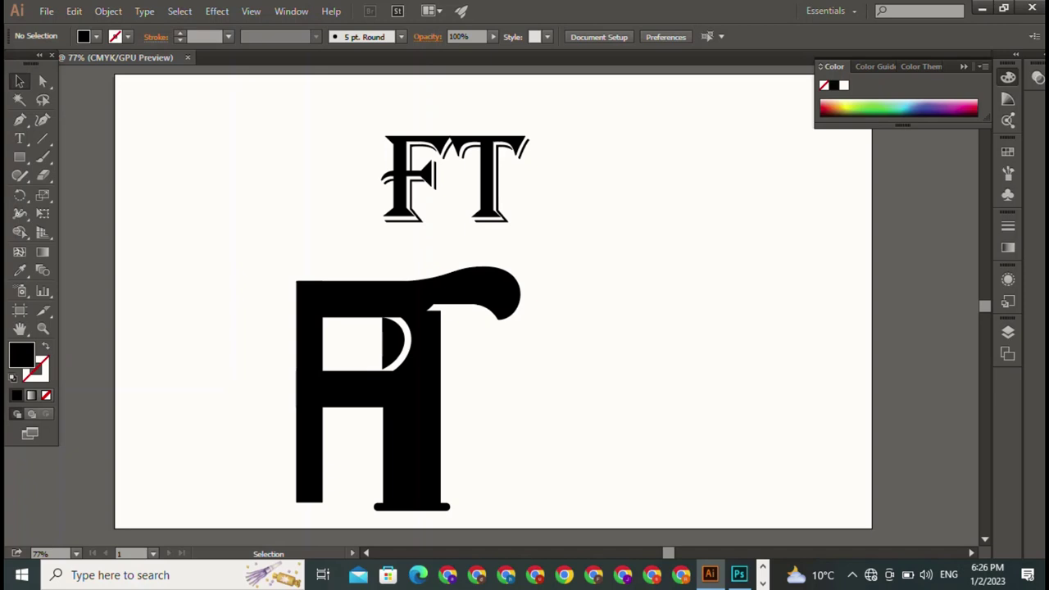
pyautogui.click(309, 344)
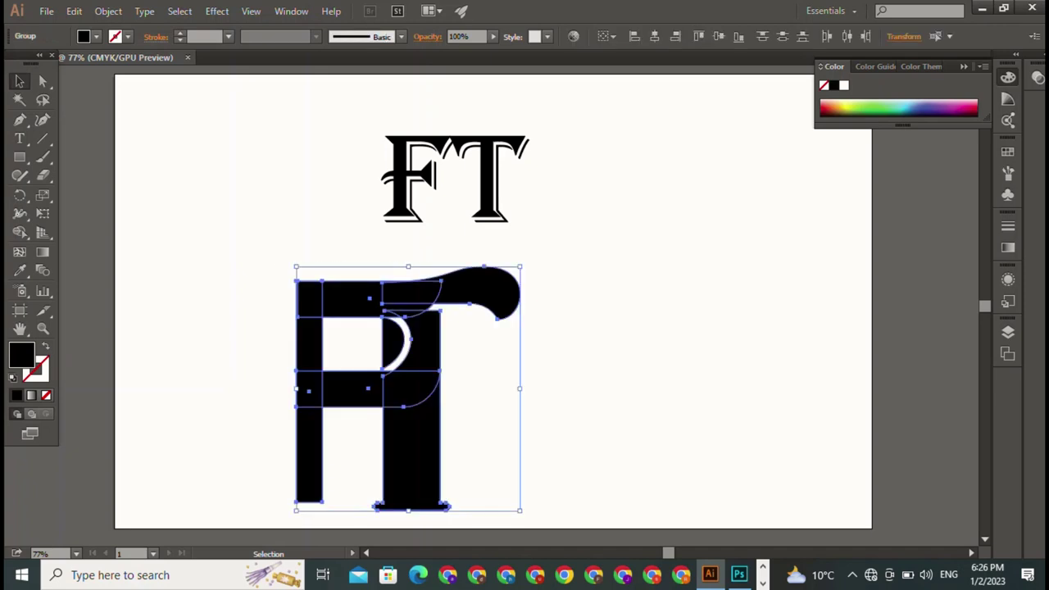
# Step: Delete the small FT text and reposition the monogram
pyautogui.moveTo(414, 180); pyautogui.dragTo(664, 184)
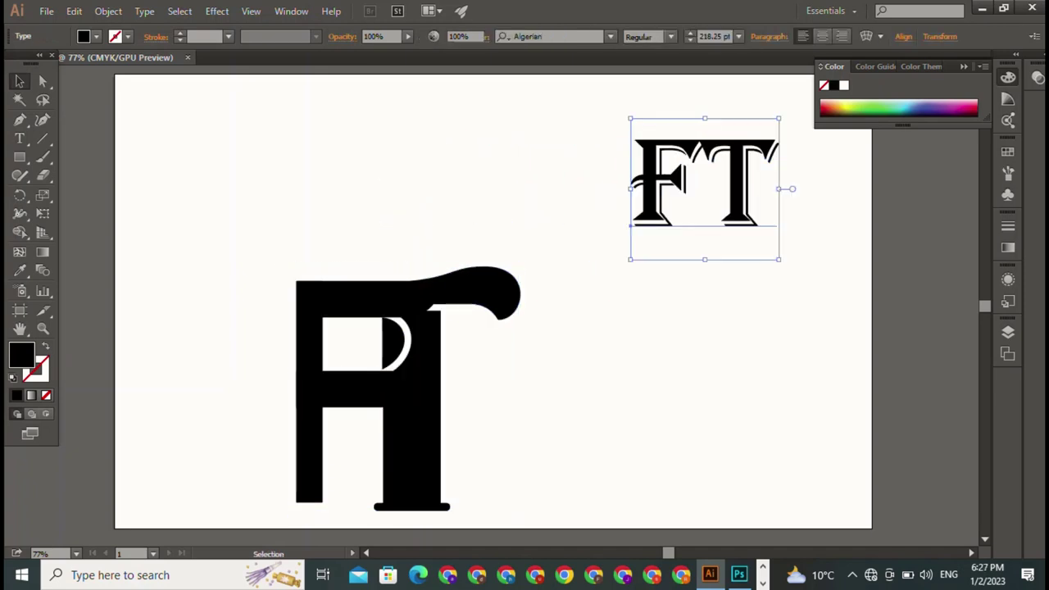
pyautogui.press('Delete')
pyautogui.moveTo(461, 243)
pyautogui.mouseDown()
pyautogui.moveTo(304, 398)
pyautogui.moveTo(415, 253)
pyautogui.mouseUp()
pyautogui.hotkey('ctrl', 'shift', 'a')
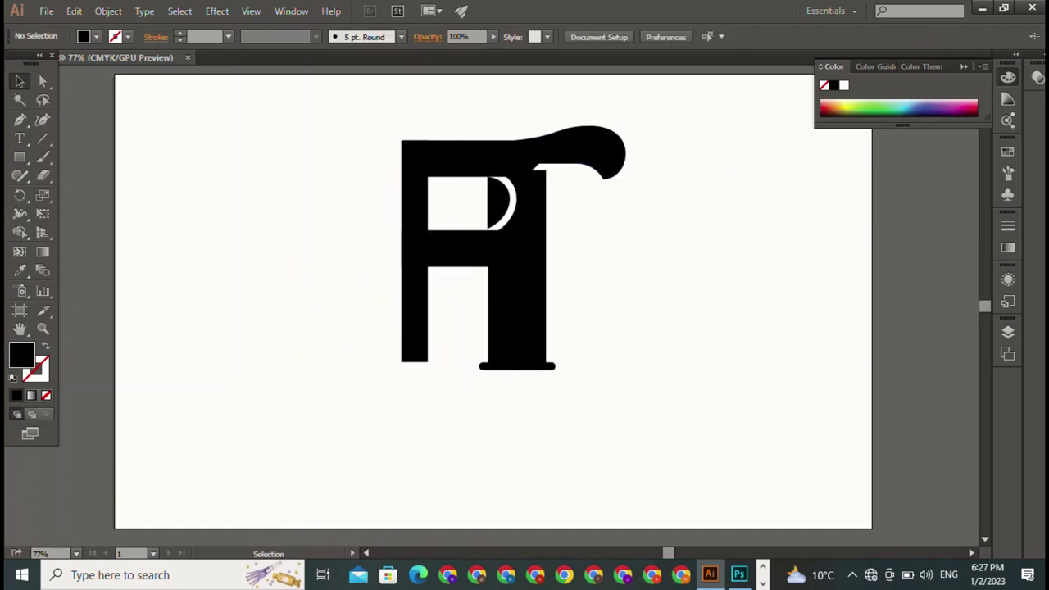
# Step: Select the monogram shapes and ungroup them
pyautogui.click(414, 311)
pyautogui.hotkey('ctrl', 'shift', 'a')
pyautogui.click(414, 312)
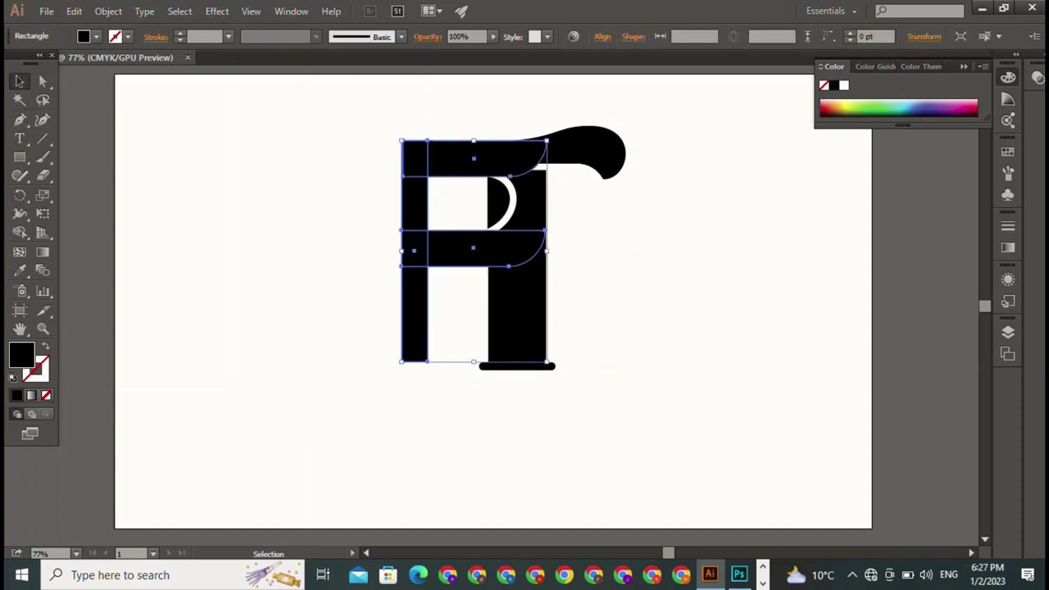
pyautogui.rightClick(416, 347)
pyautogui.click(488, 438)
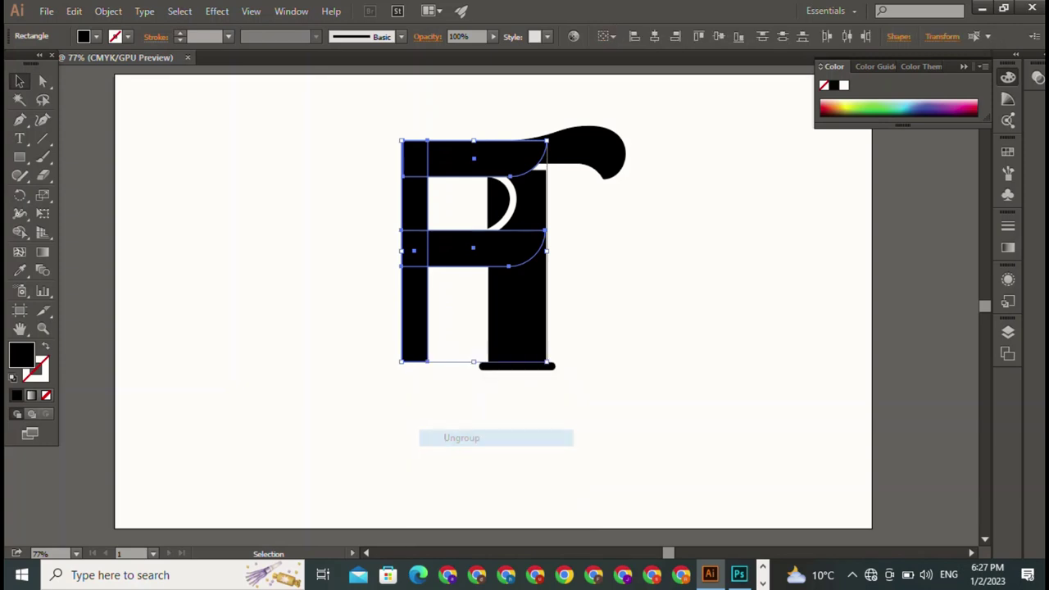
pyautogui.hotkey('ctrl', 'shift', 'a')
# Step: Round the bottom corner of the F's vertical stem with its corner widget
pyautogui.click(414, 311)
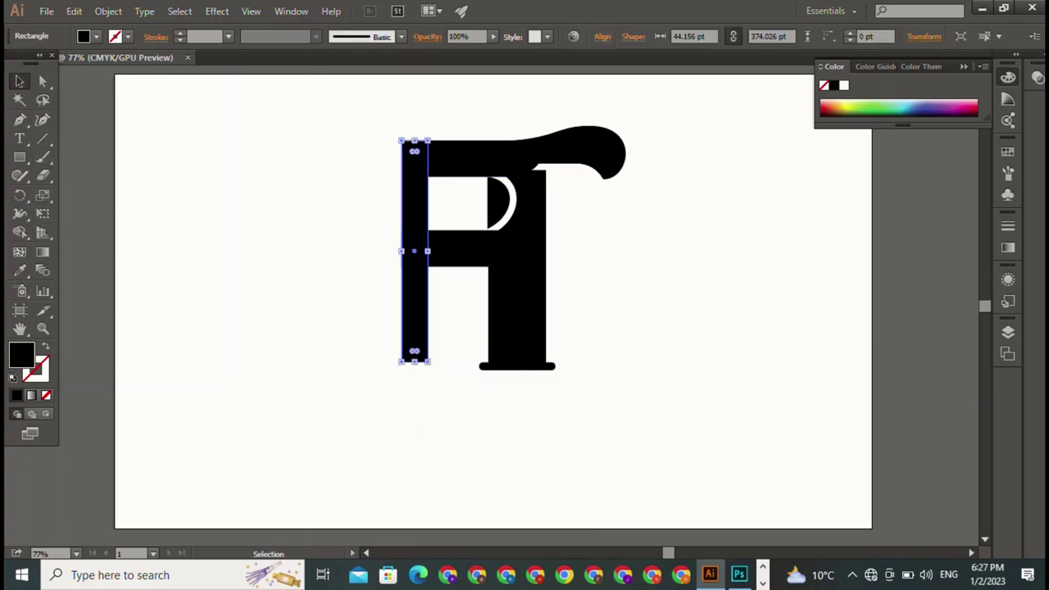
pyautogui.click(42, 80)
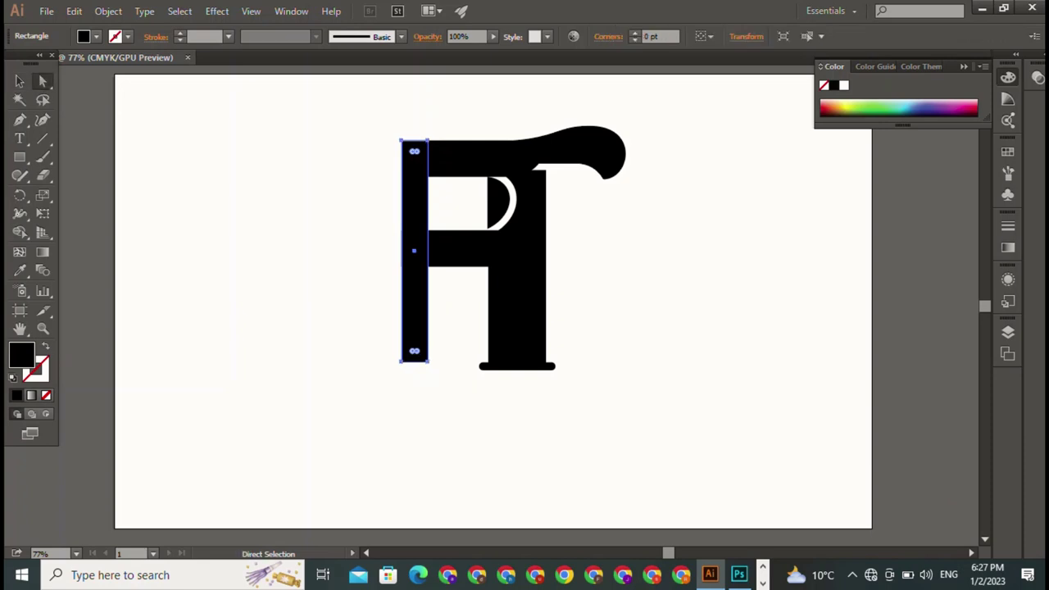
pyautogui.click(416, 351)
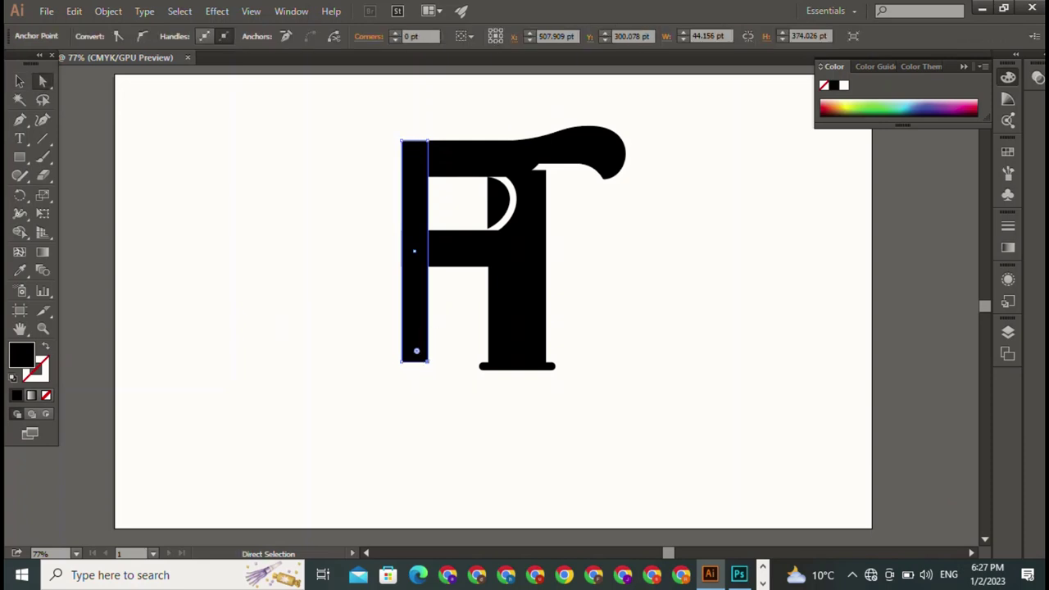
pyautogui.moveTo(416, 351); pyautogui.dragTo(418, 332)
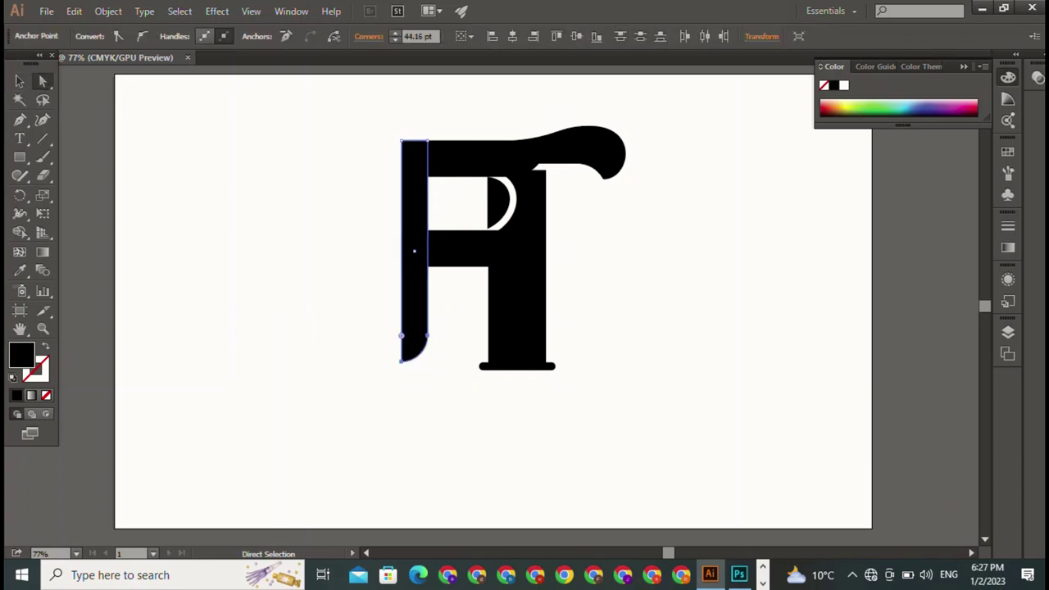
pyautogui.click(20, 81)
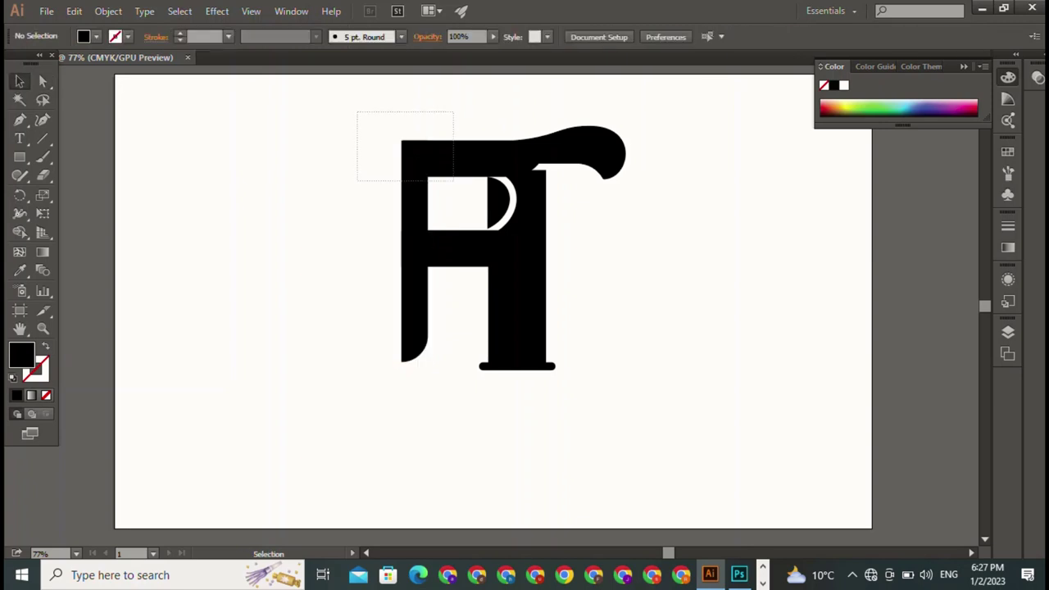
pyautogui.moveTo(358, 112); pyautogui.dragTo(453, 181)
pyautogui.press('a')
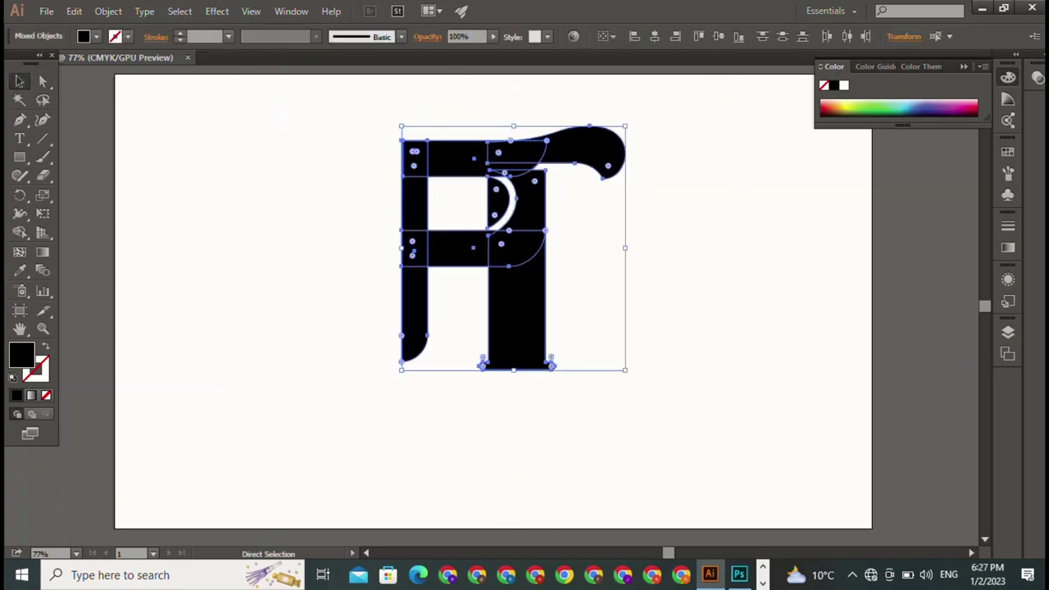
pyautogui.press('v')
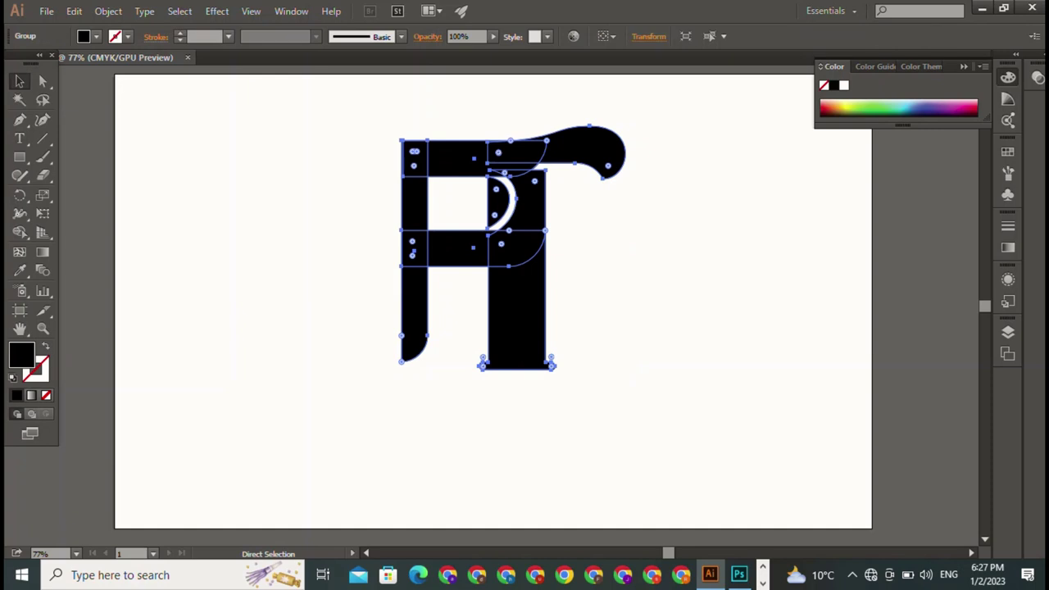
pyautogui.hotkey('ctrl', 'shift', 'a')
pyautogui.hotkey('ctrl', 'a')
pyautogui.moveTo(516, 312); pyautogui.dragTo(527, 319)
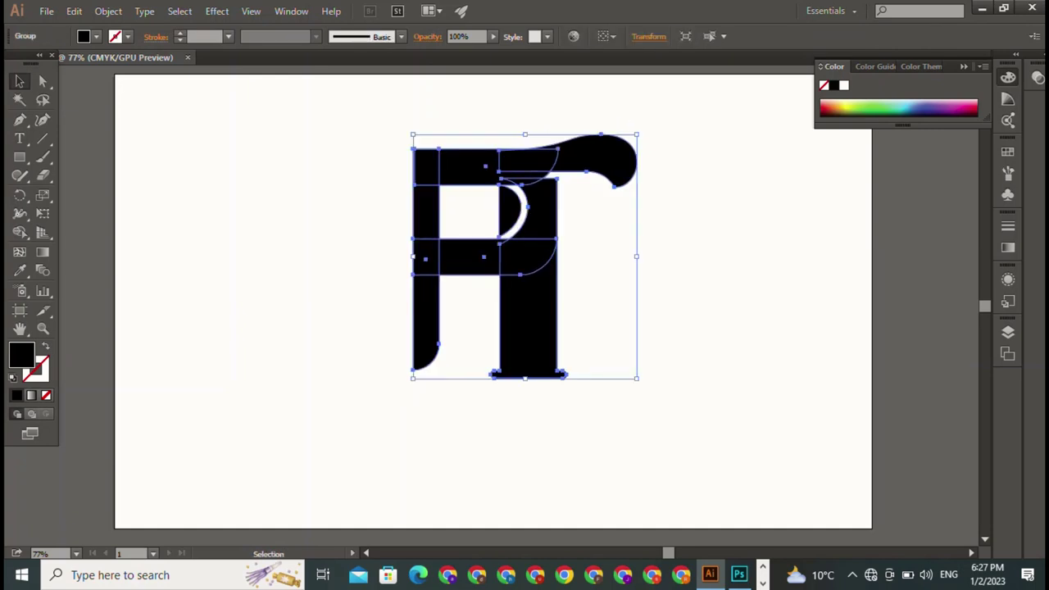
pyautogui.hotkey('ctrl', 'shift', 'a')
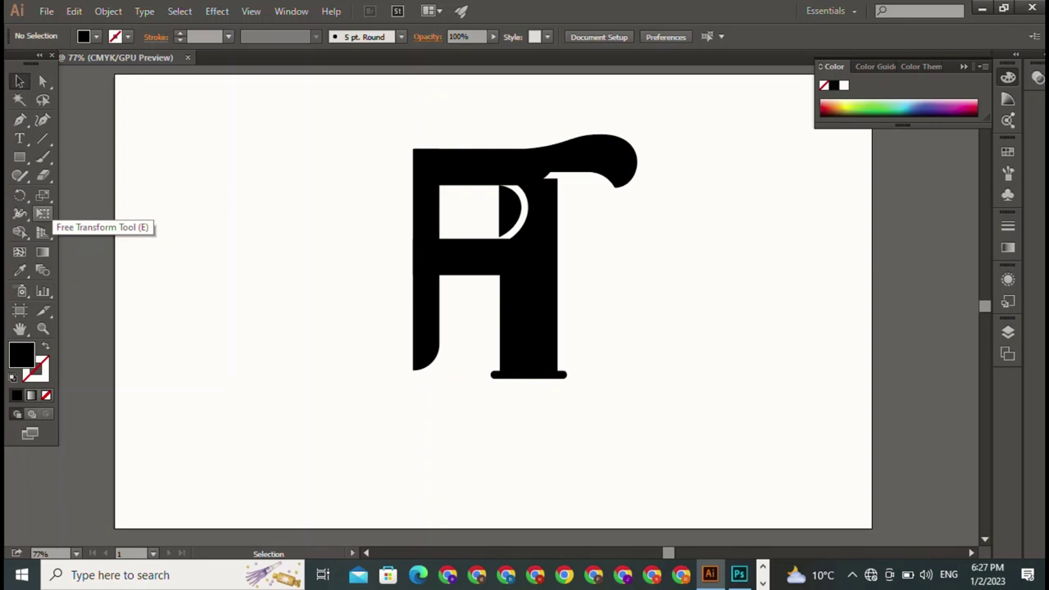
pyautogui.hotkey('ctrl', 'a')
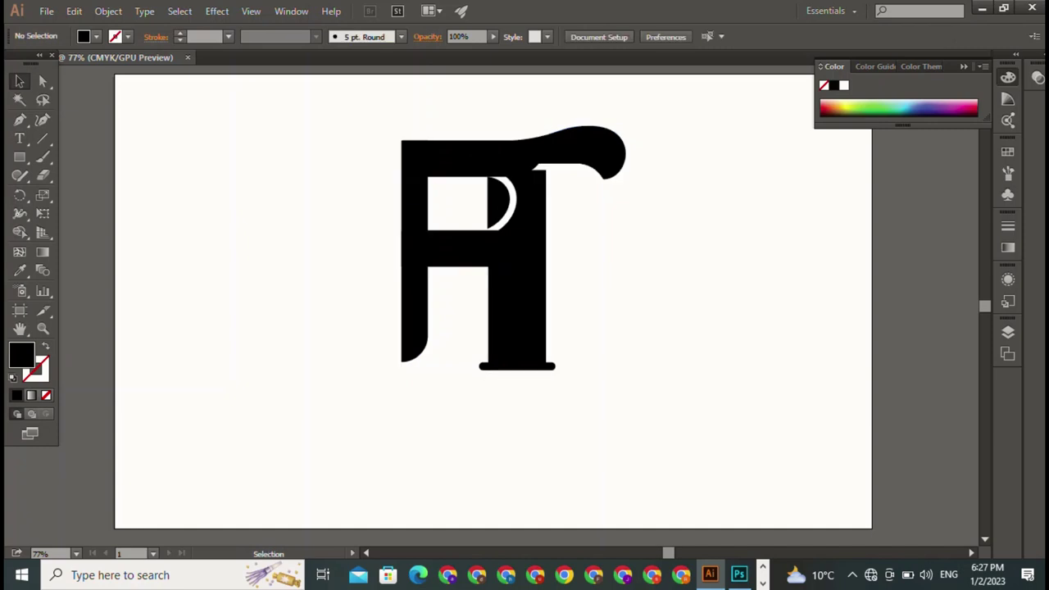
# Step: Pull the T off the F, ungroup it, and set it beside the F on the right
pyautogui.moveTo(522, 287)
pyautogui.mouseDown()
pyautogui.moveTo(532, 299)
pyautogui.moveTo(721, 318)
pyautogui.mouseUp()
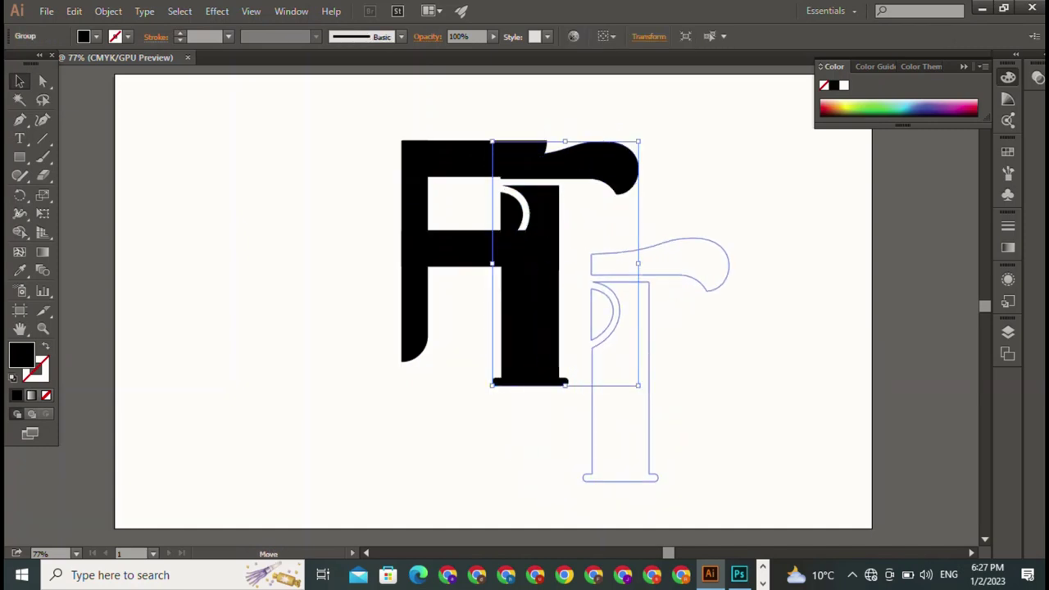
pyautogui.rightClick(735, 313)
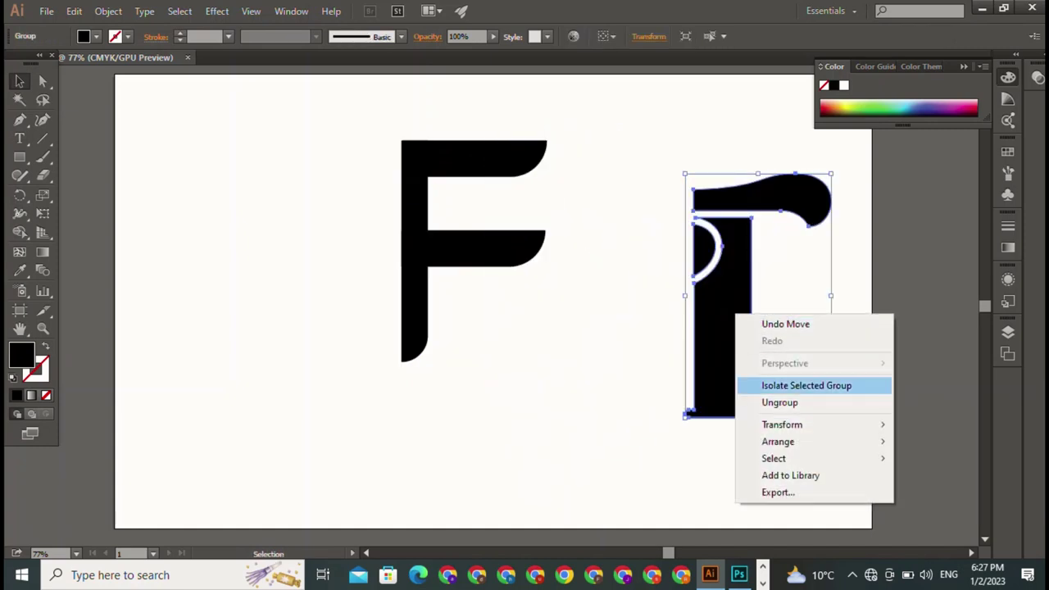
pyautogui.click(774, 403)
pyautogui.click(774, 402)
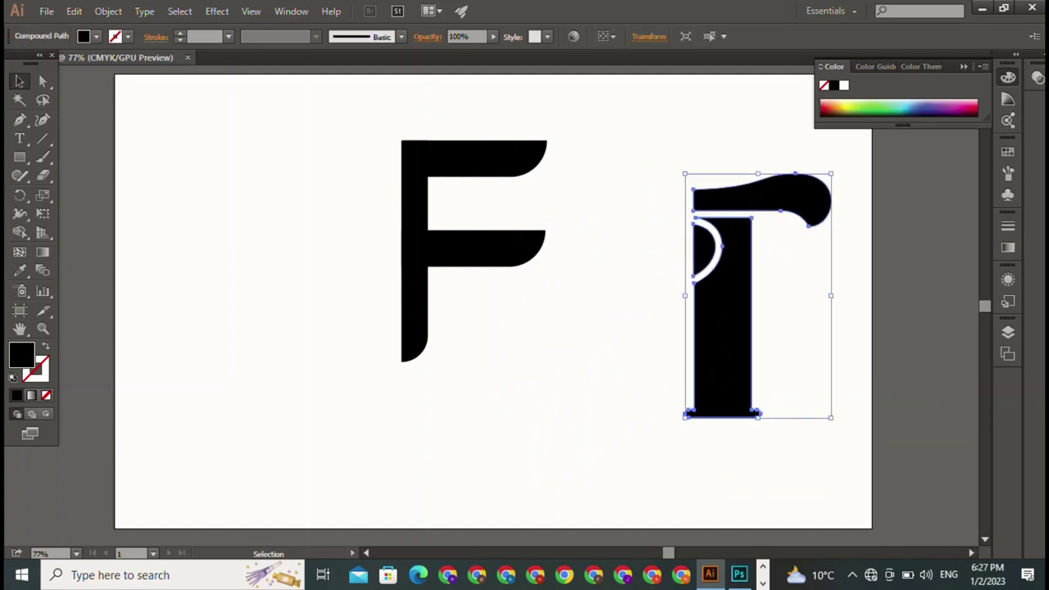
pyautogui.moveTo(721, 344); pyautogui.dragTo(727, 355)
pyautogui.rightClick(744, 248)
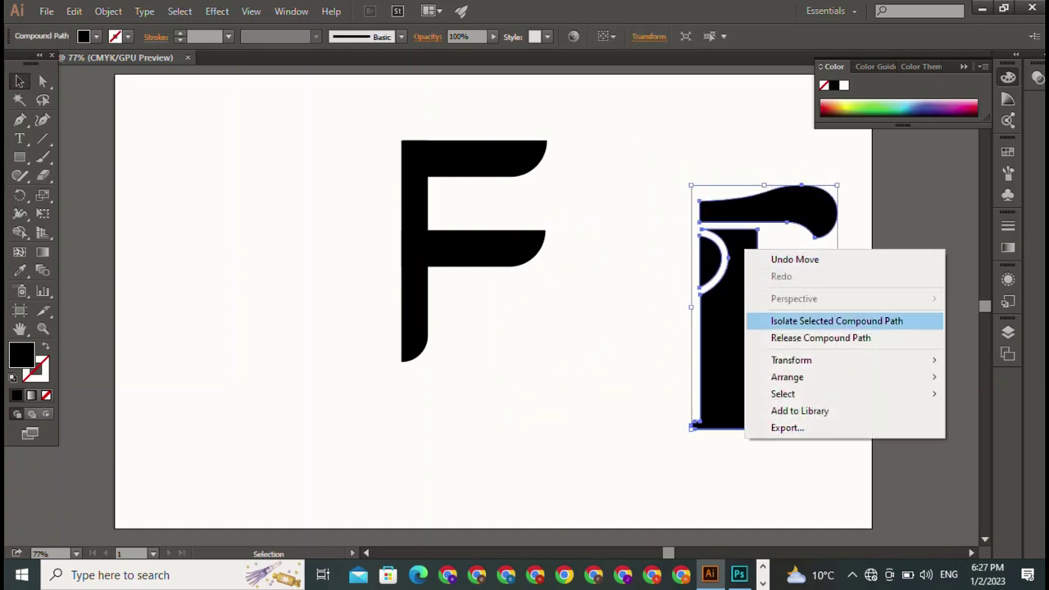
pyautogui.click(820, 475)
pyautogui.moveTo(729, 344); pyautogui.dragTo(671, 306)
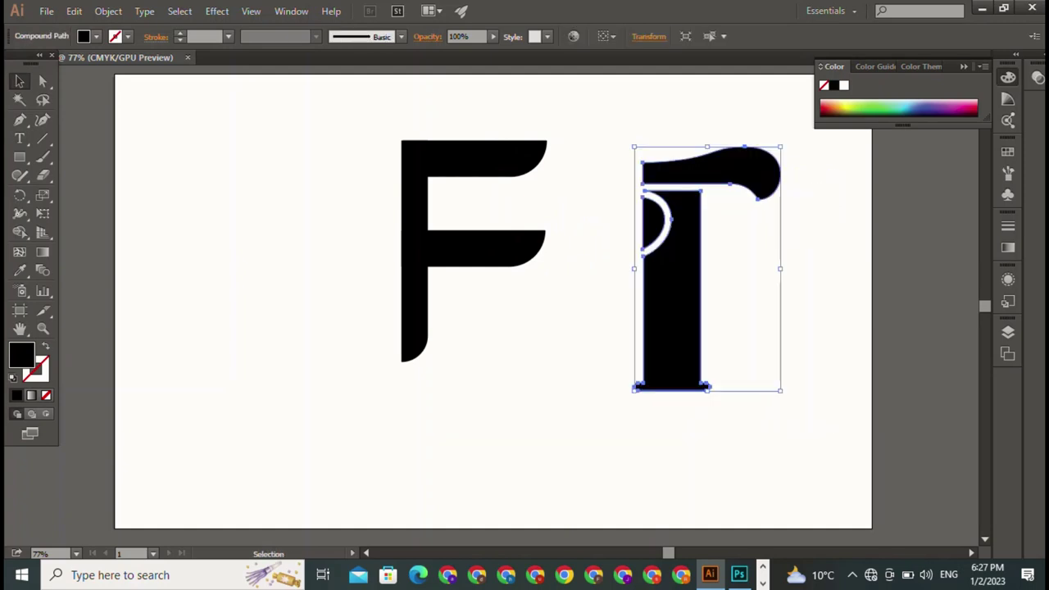
# Step: Reselect the T and browse the Object and right-click menus without applying a command
pyautogui.click(107, 10)
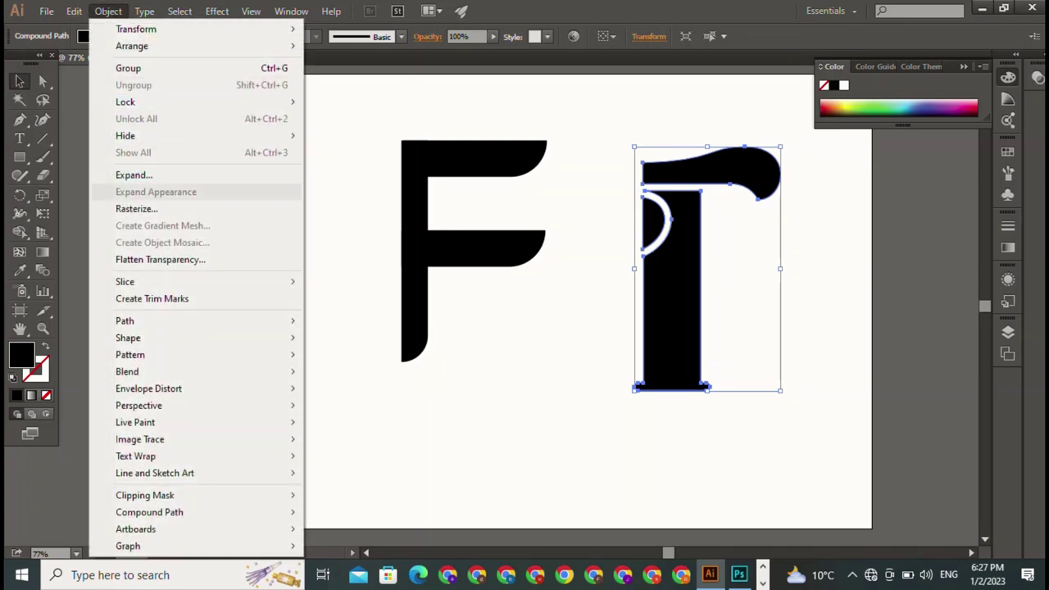
pyautogui.click(134, 174)
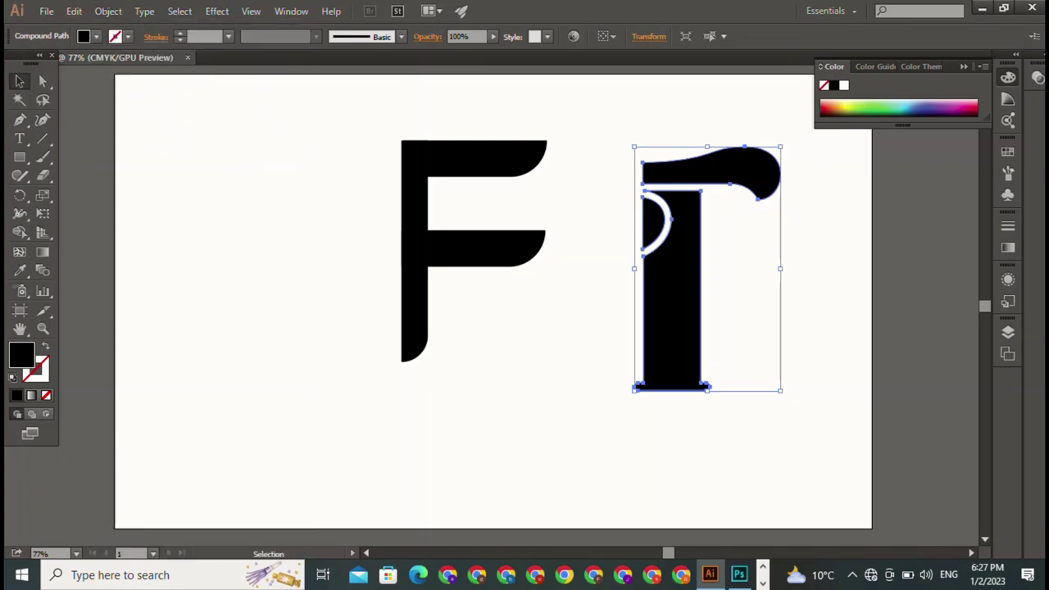
pyautogui.hotkey('ctrl', 'shift', 'a')
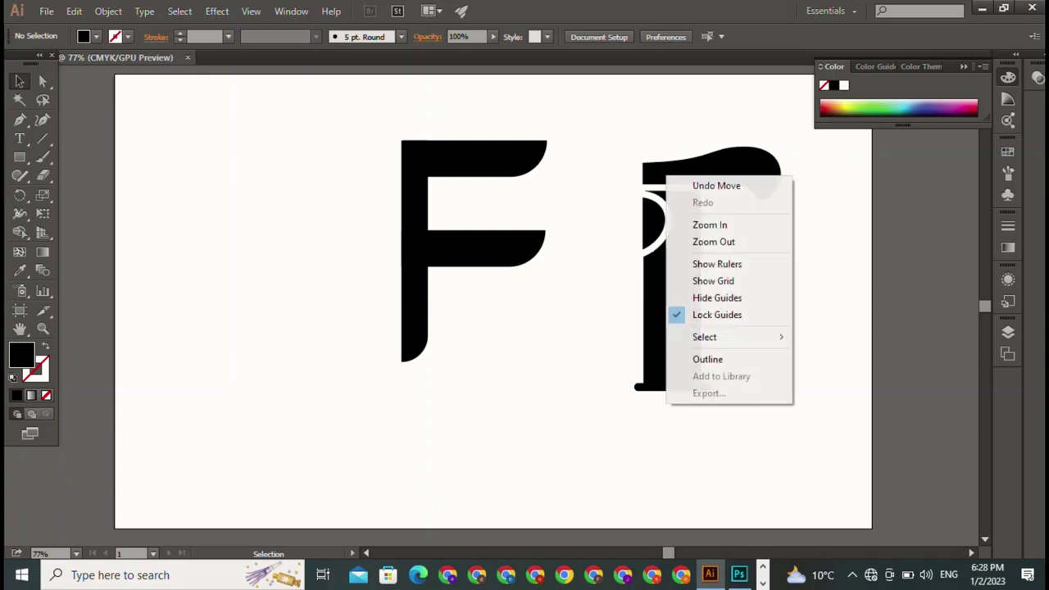
pyautogui.rightClick(667, 175)
pyautogui.click(666, 182)
pyautogui.click(670, 189)
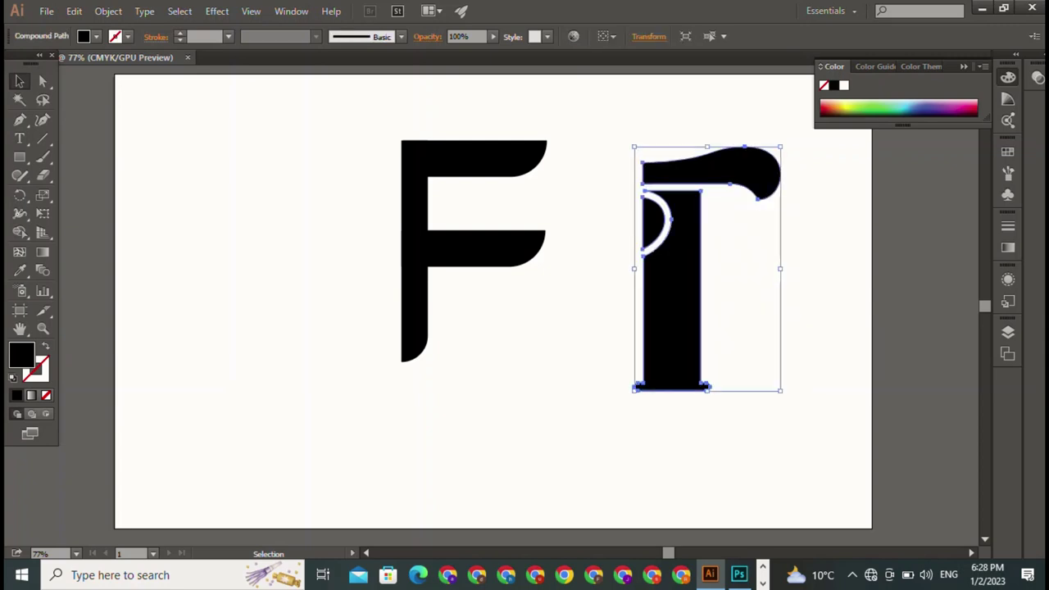
pyautogui.rightClick(671, 189)
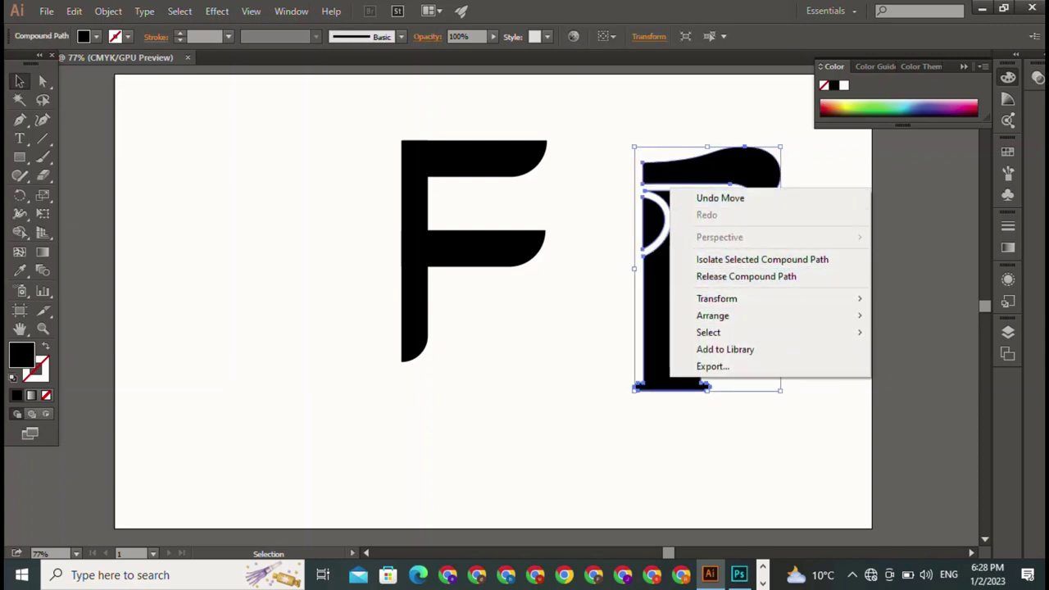
pyautogui.press('Escape')
pyautogui.click(108, 11)
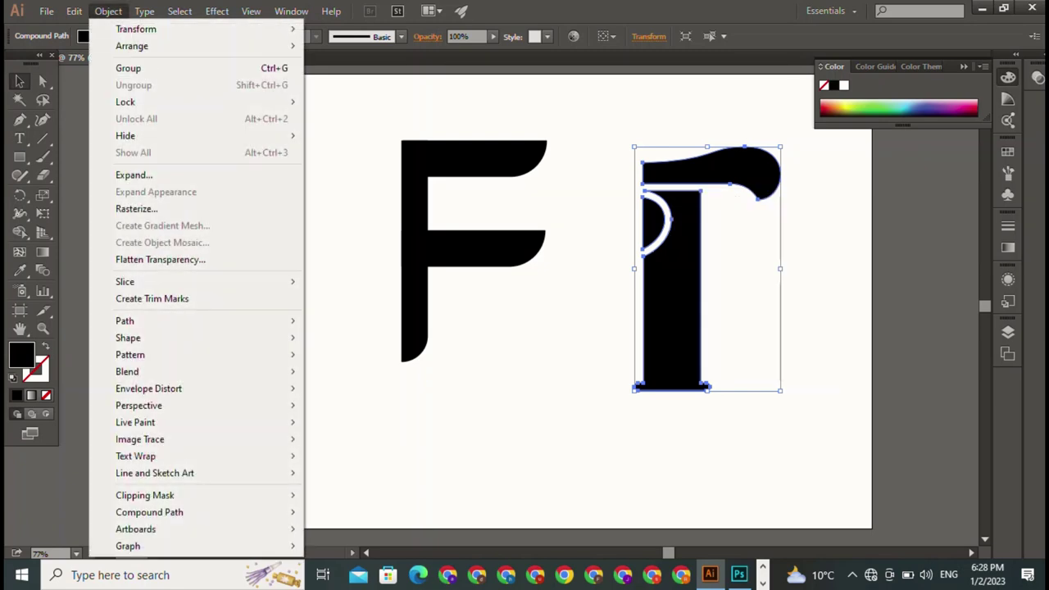
pyautogui.click(134, 174)
pyautogui.click(108, 11)
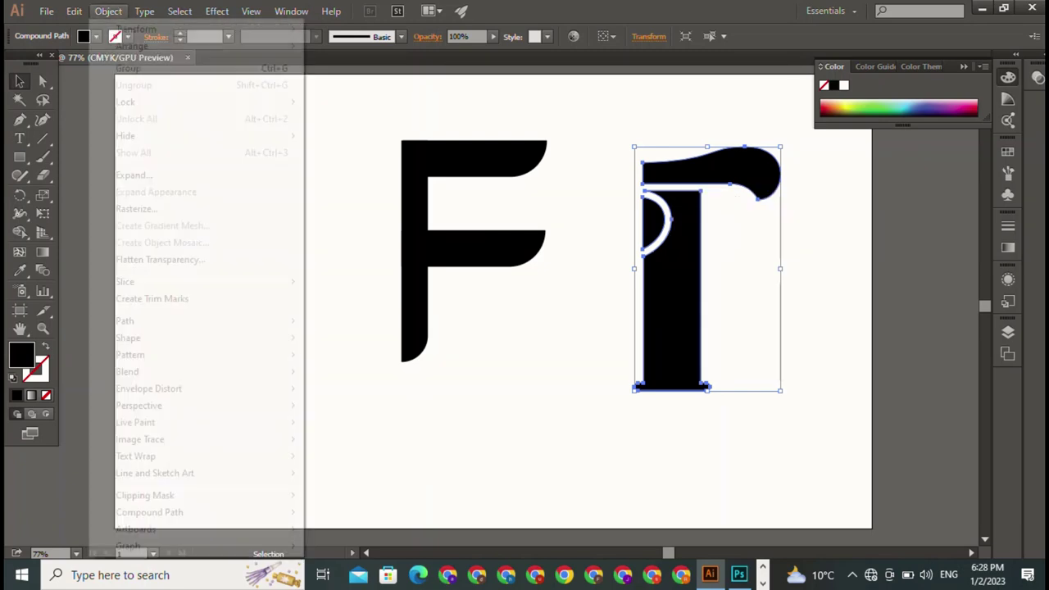
# Step: Rasterize the T image, keeping CMYK as the colour model
pyautogui.click(134, 209)
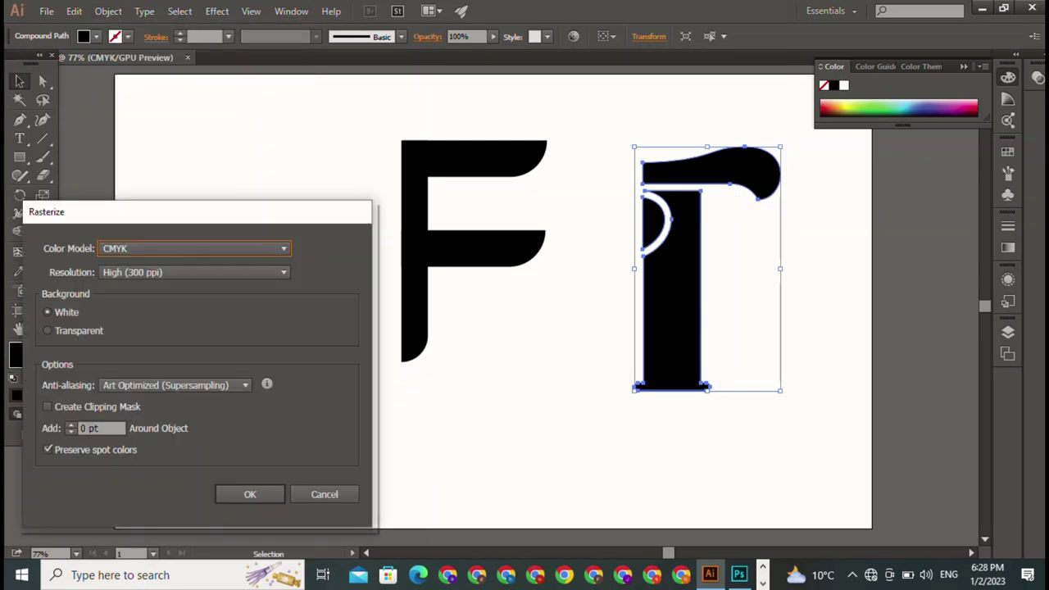
pyautogui.click(194, 248)
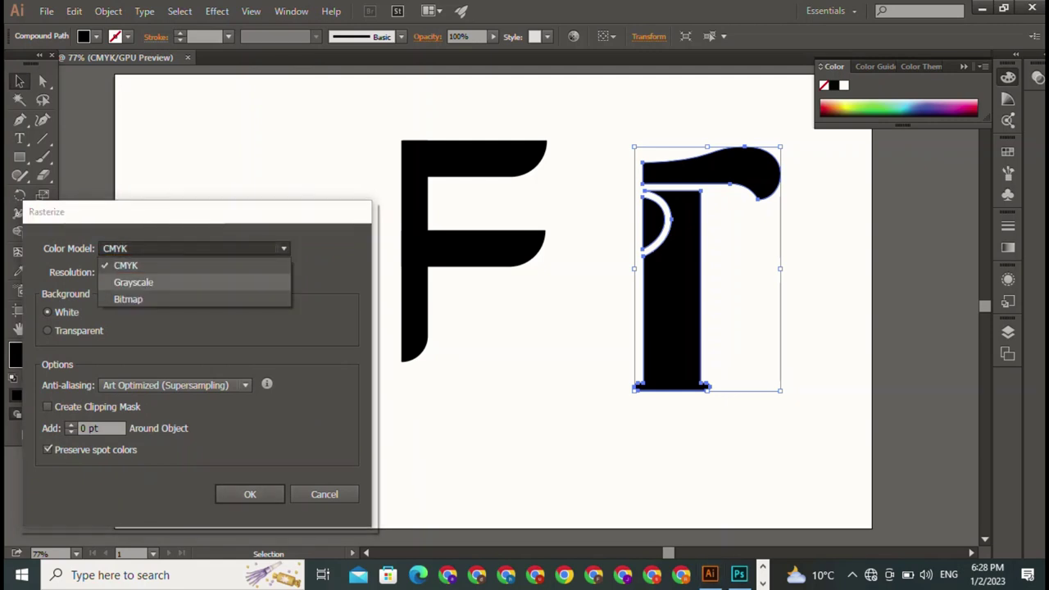
pyautogui.click(123, 265)
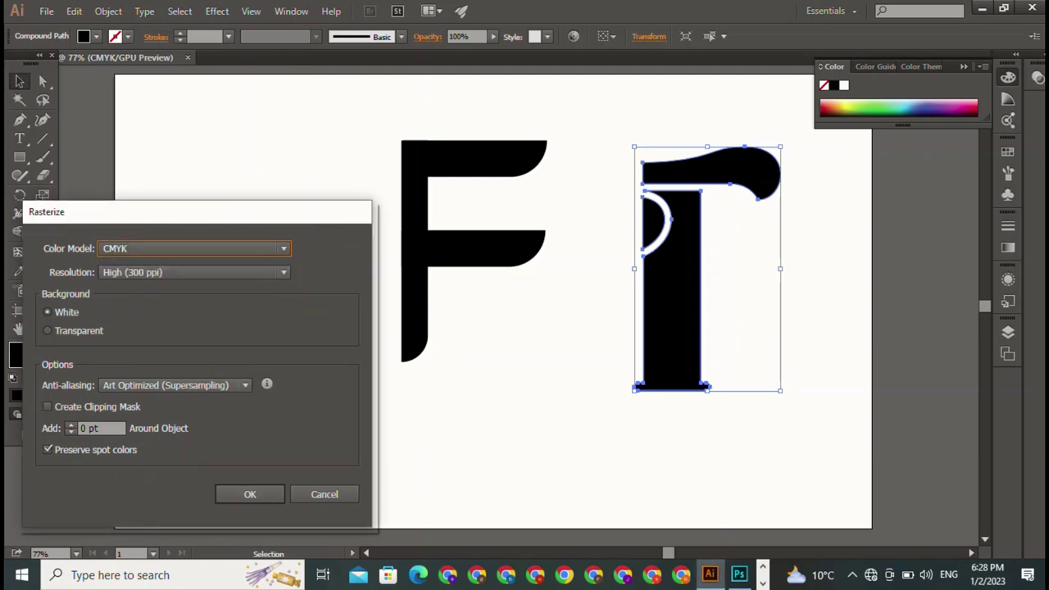
pyautogui.click(250, 494)
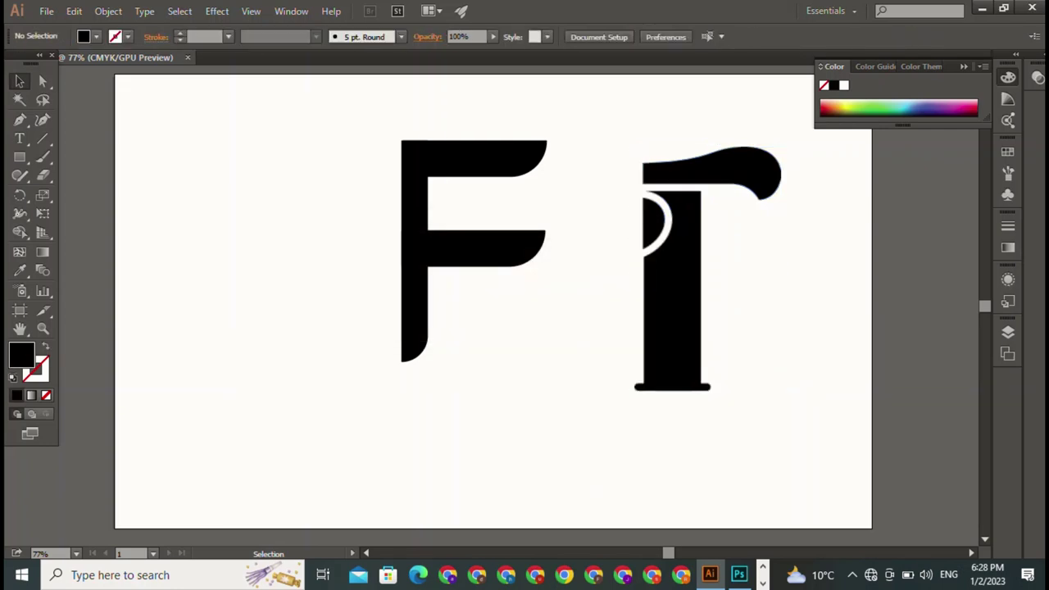
# Step: Test-move the T image, nudging it right and then dragging it left onto the F
pyautogui.moveTo(680, 312); pyautogui.dragTo(698, 362)
pyautogui.rightClick(651, 318)
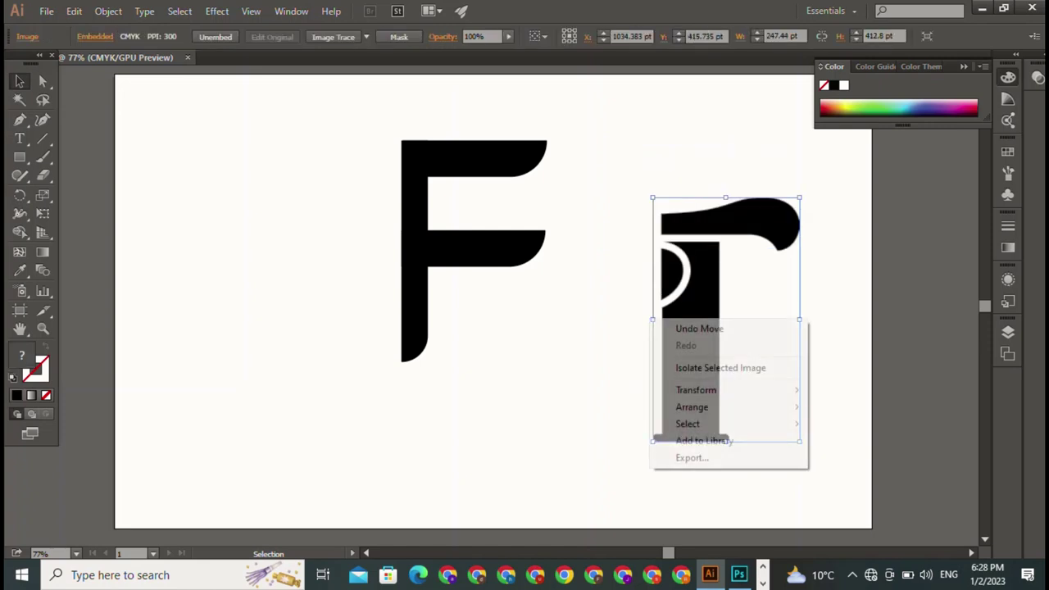
pyautogui.rightClick(696, 256)
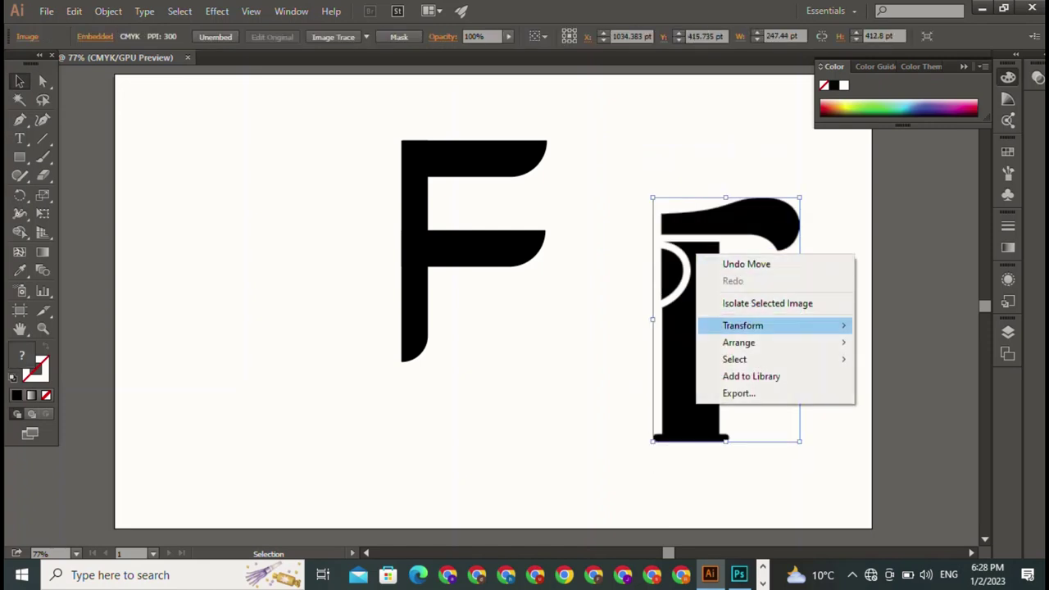
pyautogui.click(573, 475)
pyautogui.moveTo(729, 328); pyautogui.dragTo(508, 280)
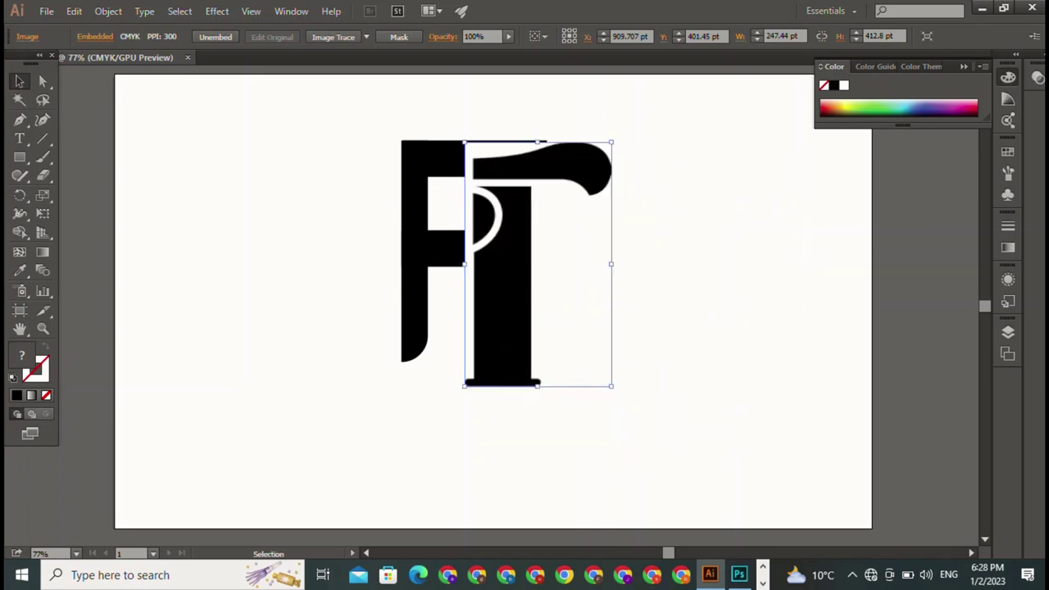
# Step: Undo the T's moves so the traced T compound path sits right of the F again
pyautogui.hotkey('ctrl', 'shift', 'a')
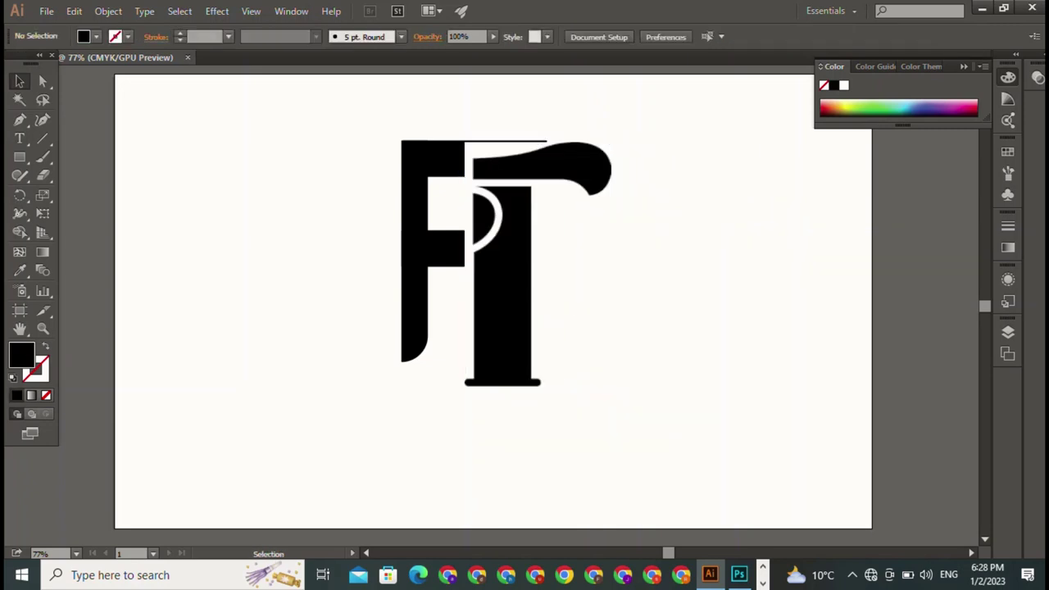
pyautogui.moveTo(691, 417); pyautogui.dragTo(544, 171)
pyautogui.hotkey('ctrl', 'z')
pyautogui.hotkey('ctrl', 'shift', 'z')
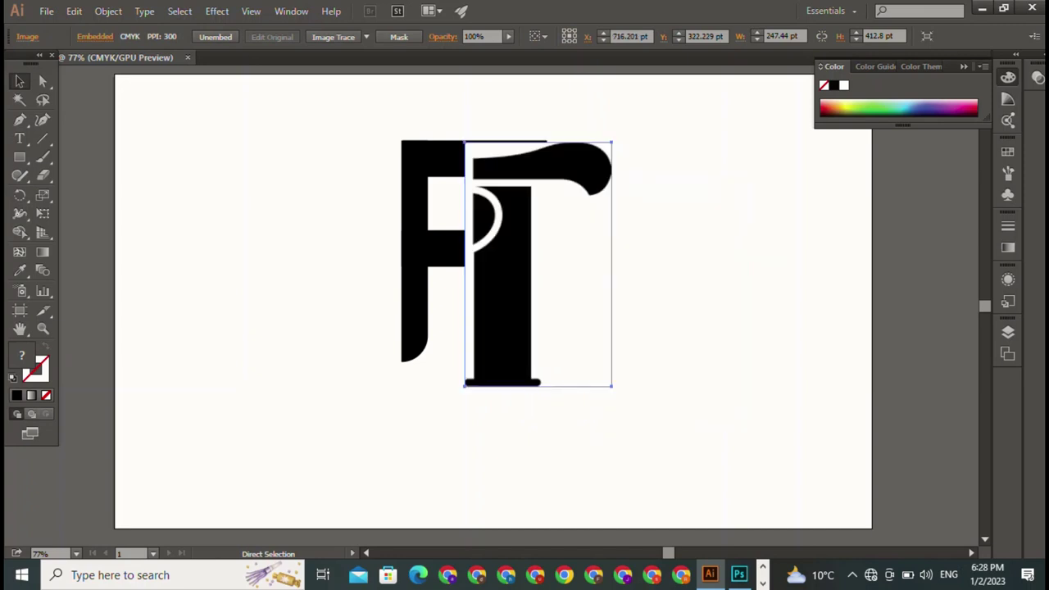
pyautogui.hotkey('ctrl', 'z')
pyautogui.hotkey('ctrl', 'z')
pyautogui.hotkey('ctrl', 'z')
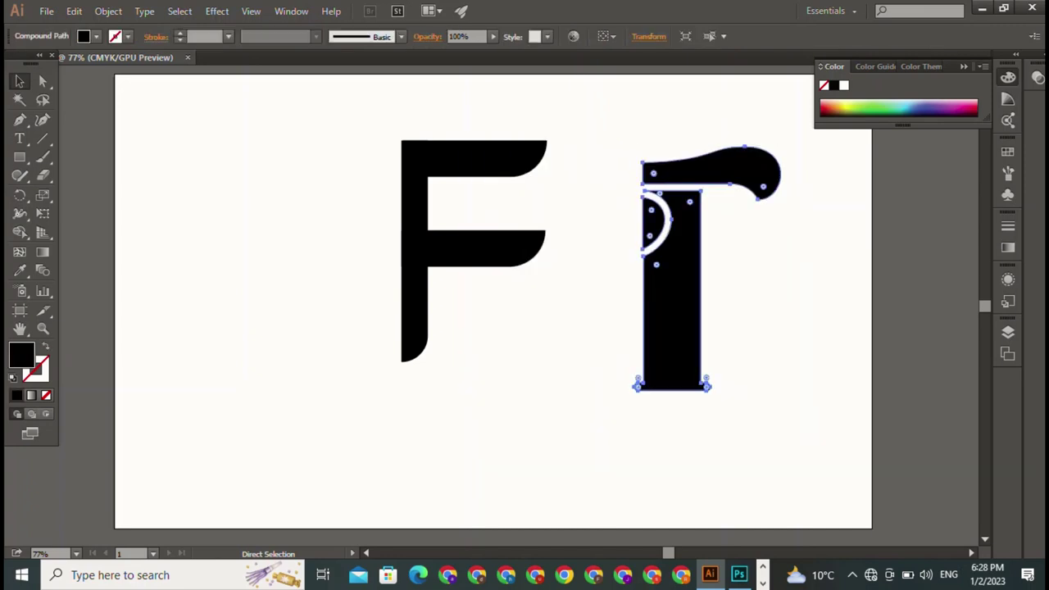
pyautogui.hotkey('ctrl', 'z')
# Step: Nudge the T leftward in three moves until it overlaps the F's right side, then deselect
pyautogui.moveTo(672, 311)
pyautogui.mouseDown()
pyautogui.moveTo(443, 279)
pyautogui.moveTo(572, 289)
pyautogui.mouseUp()
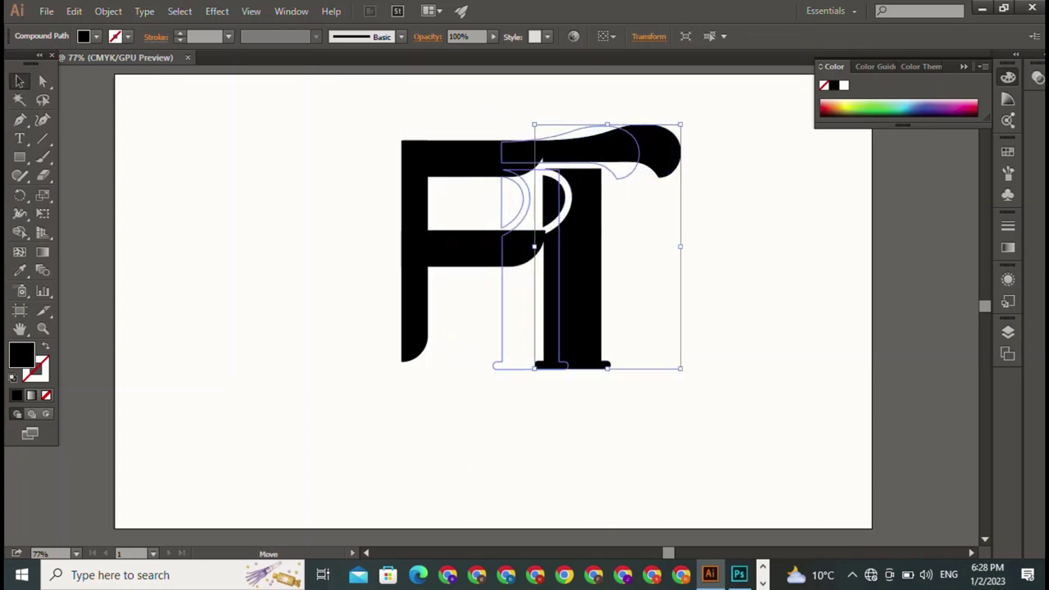
pyautogui.moveTo(572, 290); pyautogui.dragTo(529, 290)
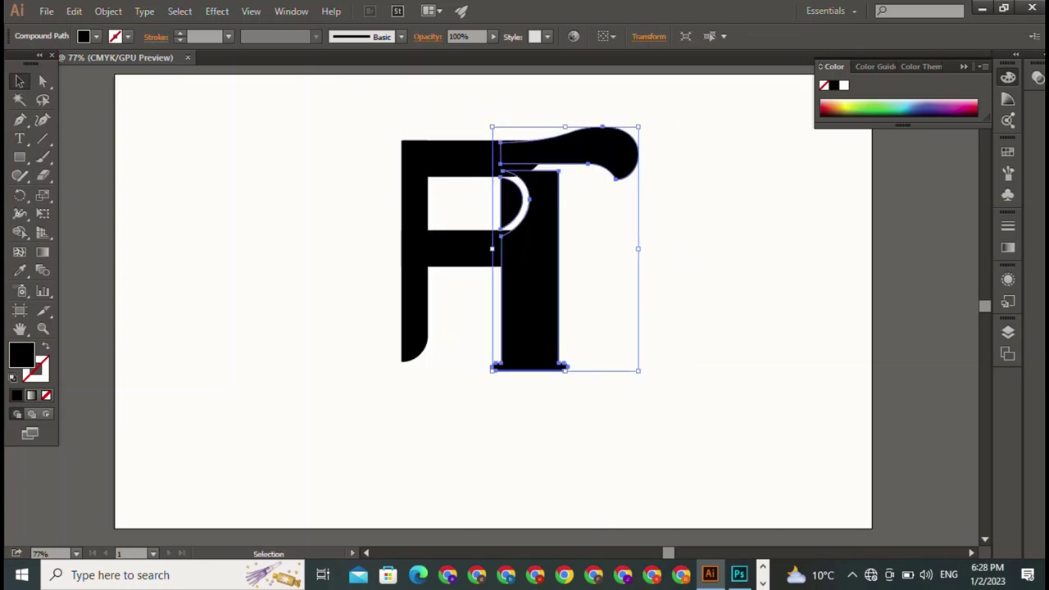
pyautogui.hotkey('ctrl', 'shift', 'a')
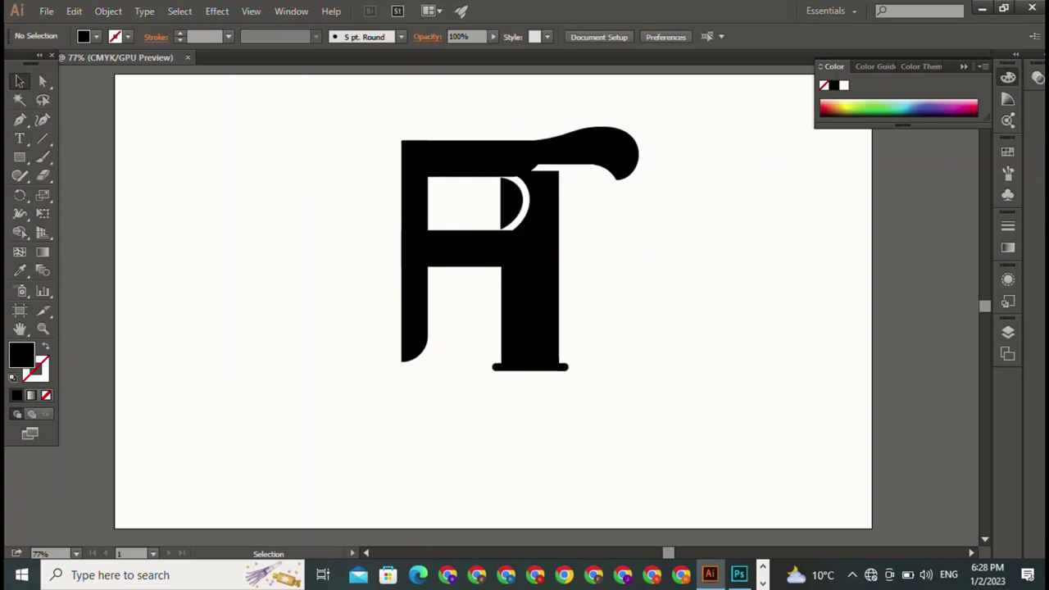
pyautogui.moveTo(529, 289)
pyautogui.mouseDown()
pyautogui.moveTo(487, 286)
pyautogui.moveTo(516, 286)
pyautogui.mouseUp()
pyautogui.hotkey('ctrl', 'shift', 'a')
pyautogui.hotkey('ctrl', 'shift', 'a')
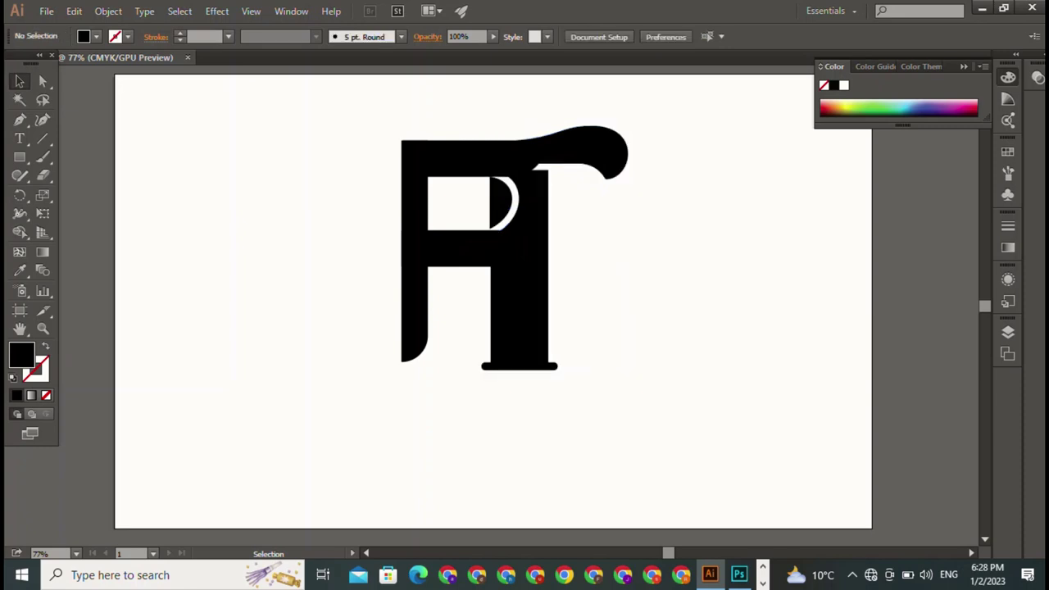
pyautogui.moveTo(360, 367); pyautogui.dragTo(551, 300)
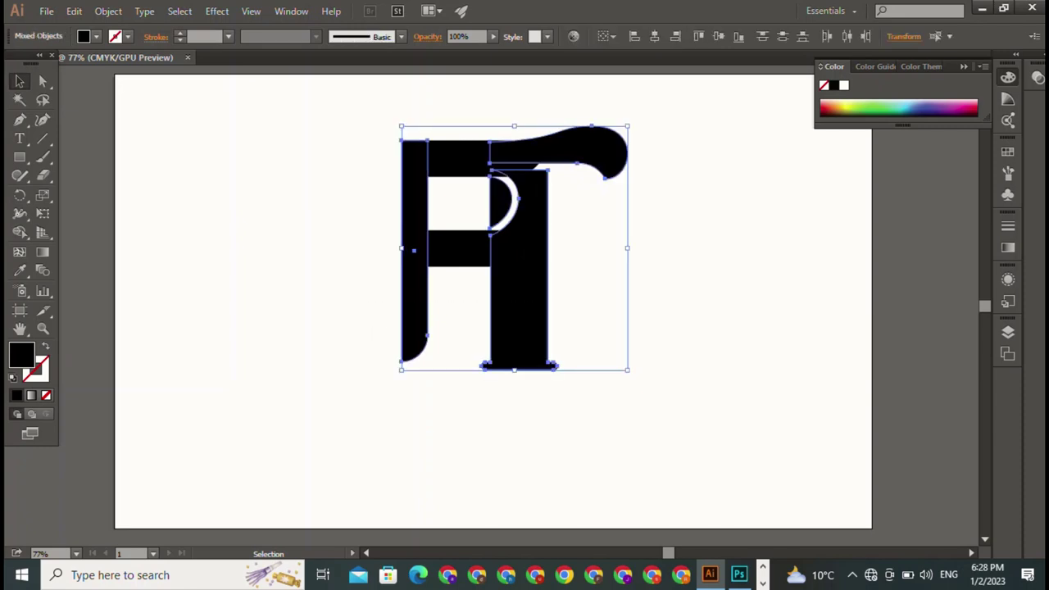
pyautogui.hotkey('ctrl', 'shift', 'a')
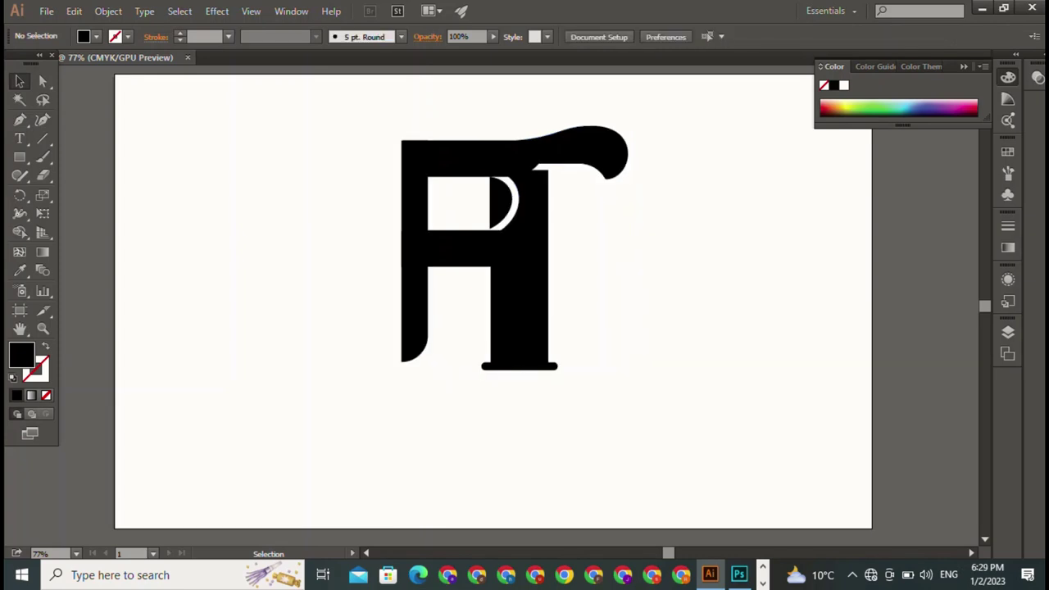
# Step: Extend the F's stem and both crossbars downward so the F's bottom meets the T's base
pyautogui.click(414, 246)
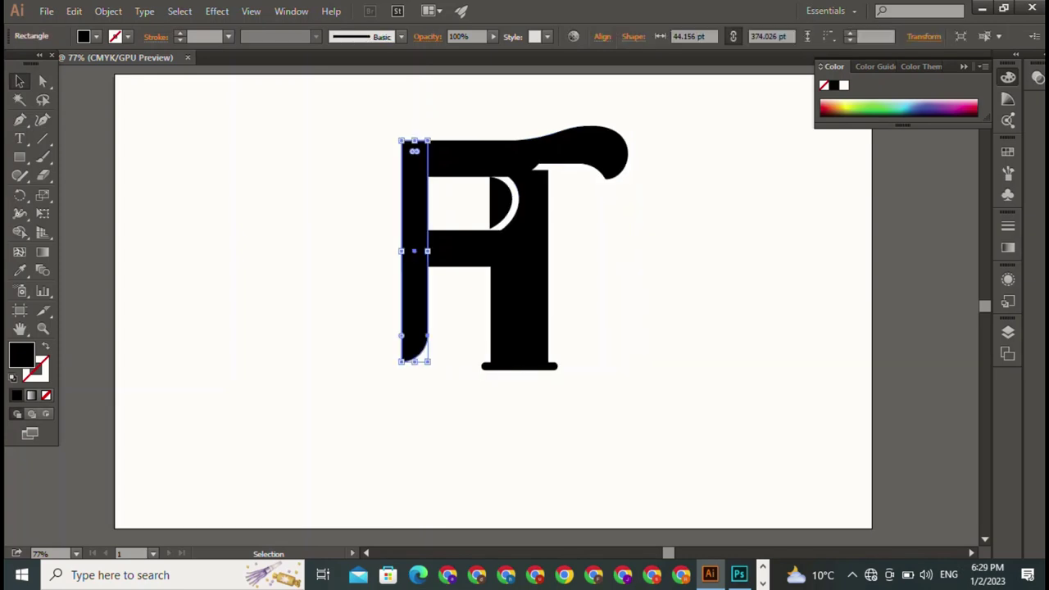
pyautogui.moveTo(385, 113); pyautogui.dragTo(476, 275)
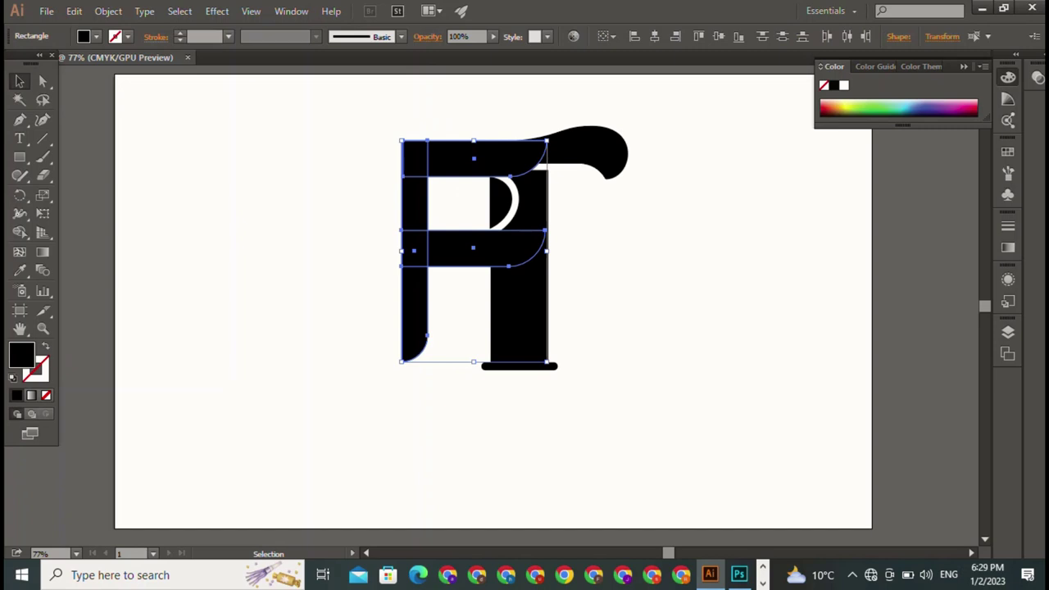
pyautogui.press('a')
pyautogui.press('v')
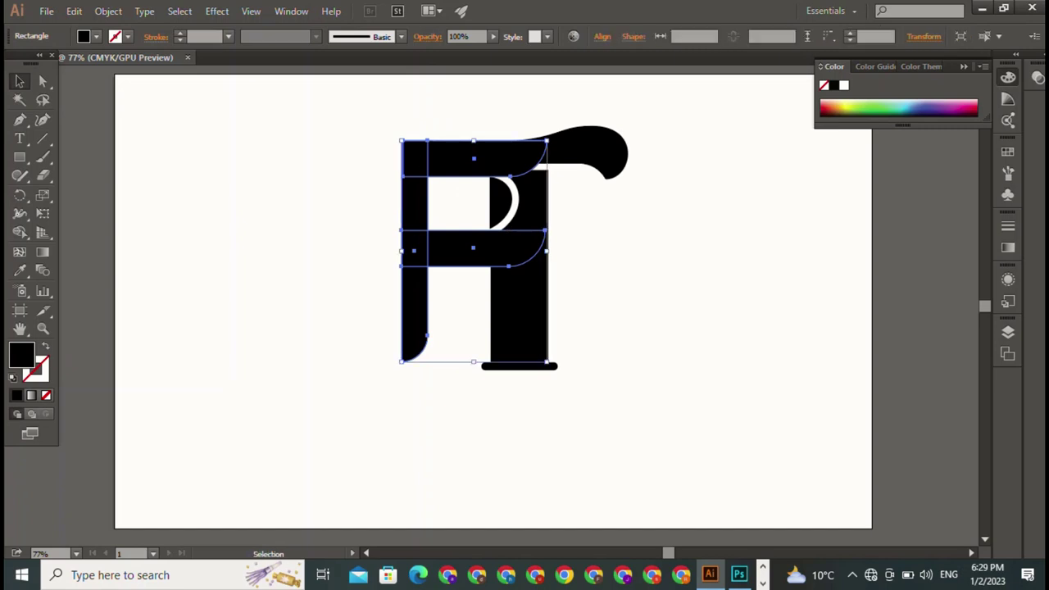
pyautogui.moveTo(474, 360); pyautogui.dragTo(473, 368)
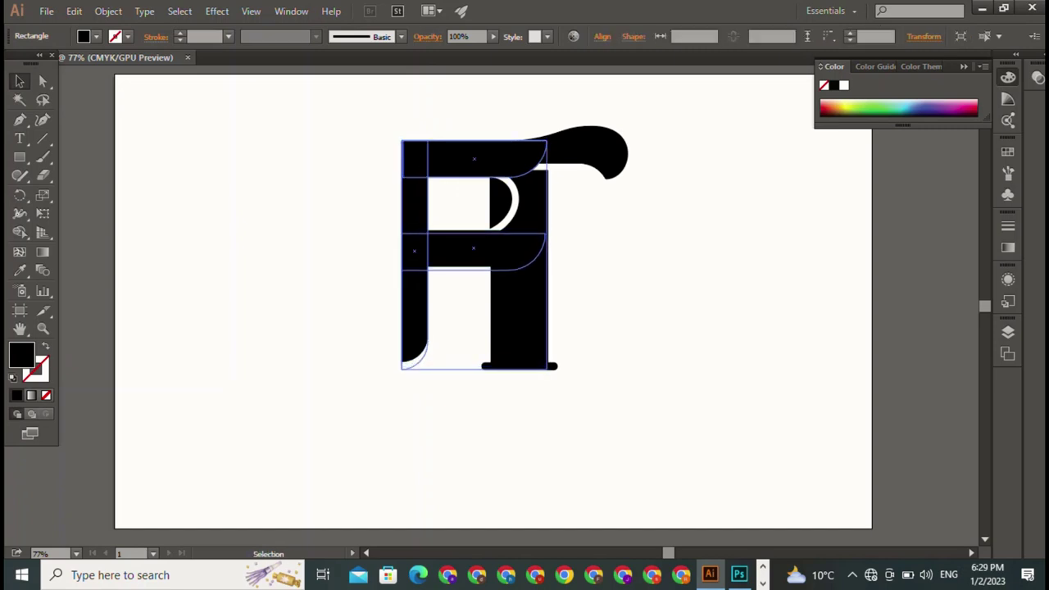
pyautogui.hotkey('ctrl', 'shift', 'a')
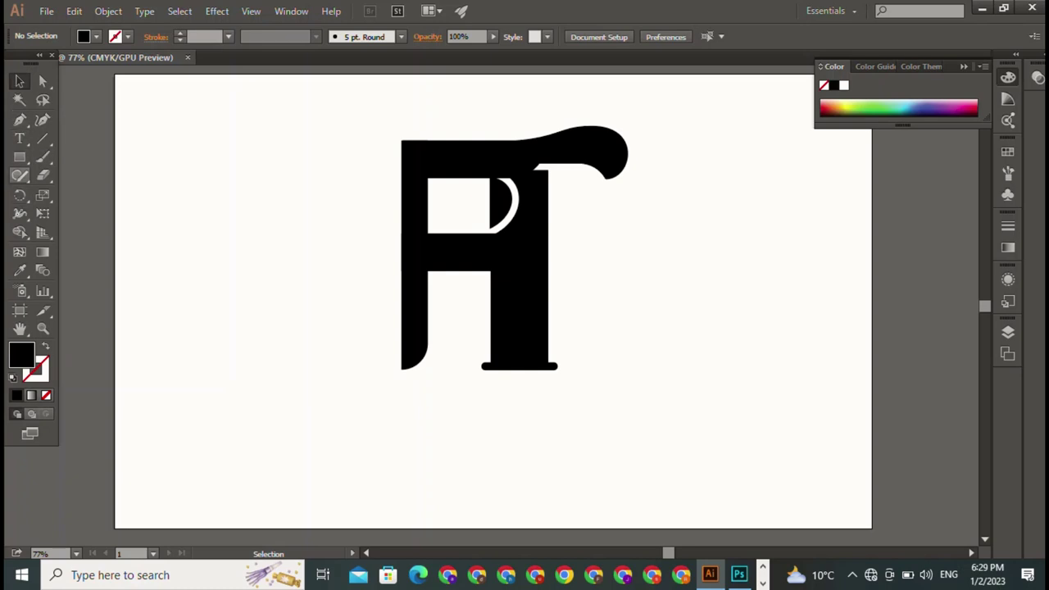
# Step: Draw a thin rectangle bar across the letters' baseline and lower it slightly beneath the monogram
pyautogui.press('m')
pyautogui.moveTo(329, 366); pyautogui.dragTo(674, 367)
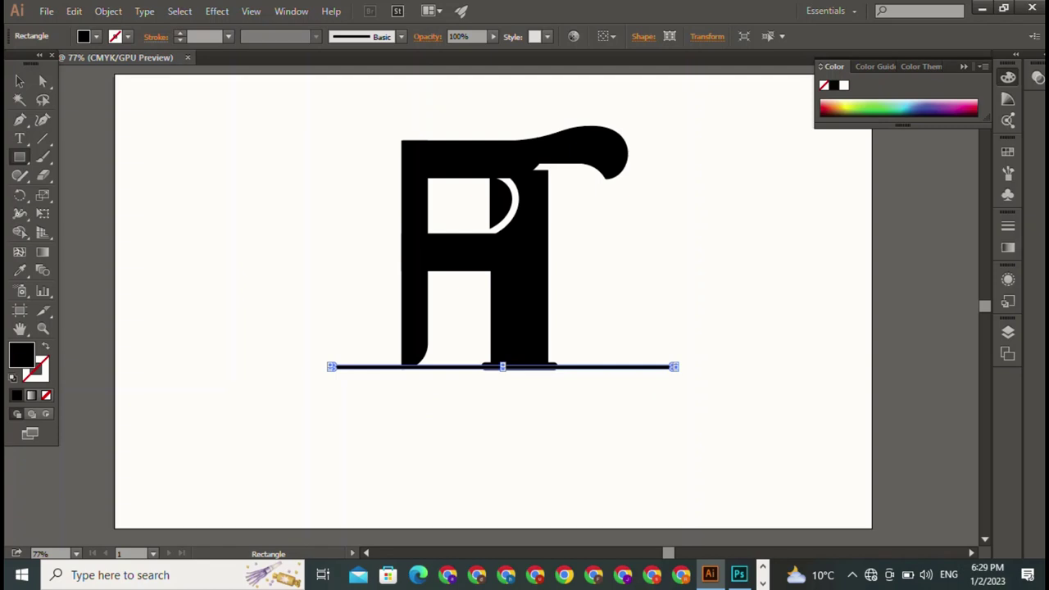
pyautogui.press('v')
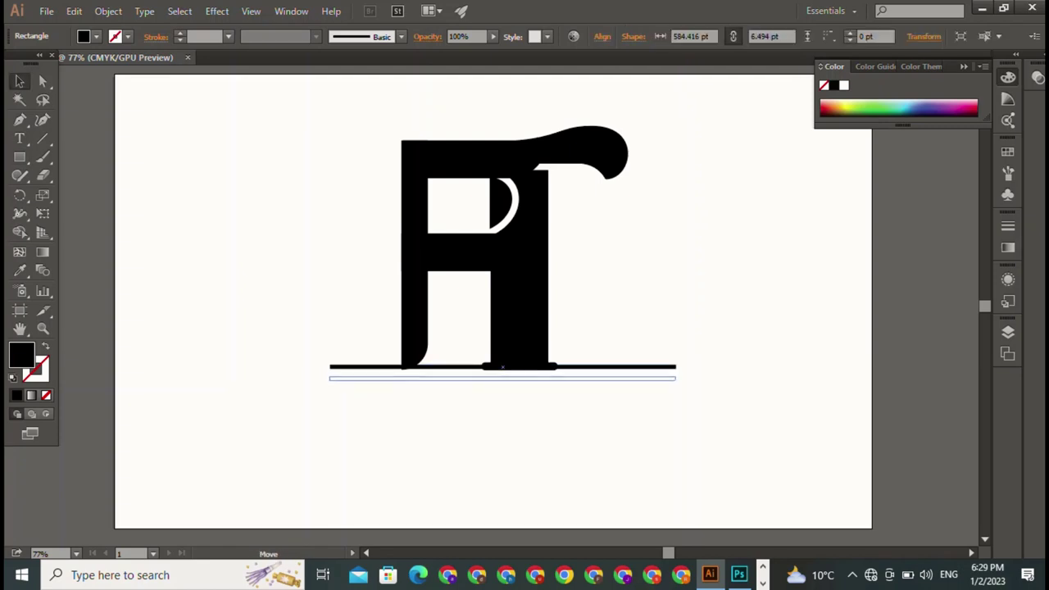
pyautogui.moveTo(668, 366); pyautogui.dragTo(668, 378)
pyautogui.hotkey('ctrl', 'shift', 'a')
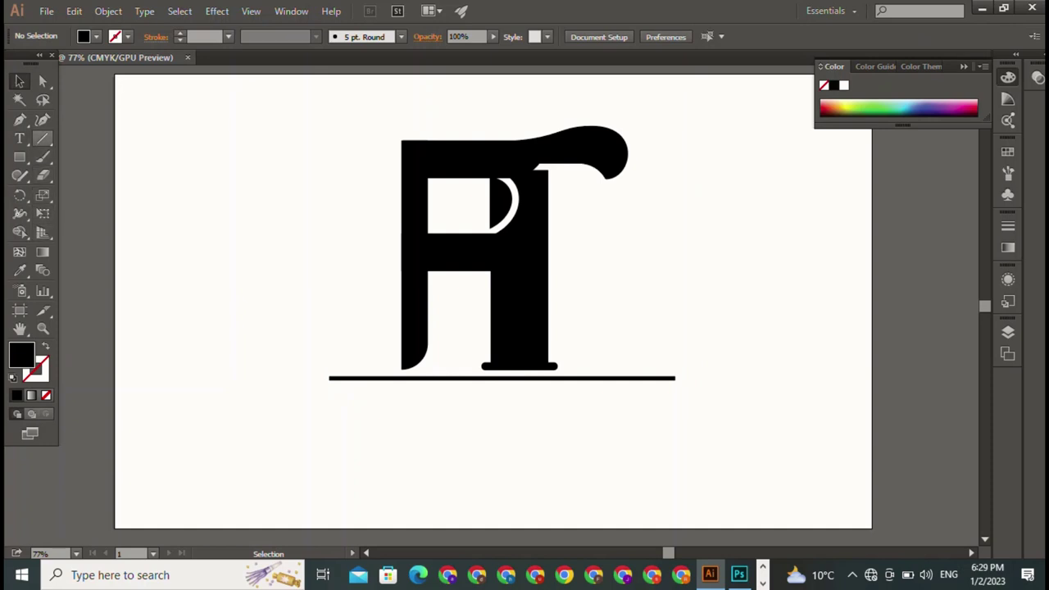
# Step: Type 'SPECIALFOR U' at the artboard's top-left and scale the text to 48.75 pt
pyautogui.press('t')
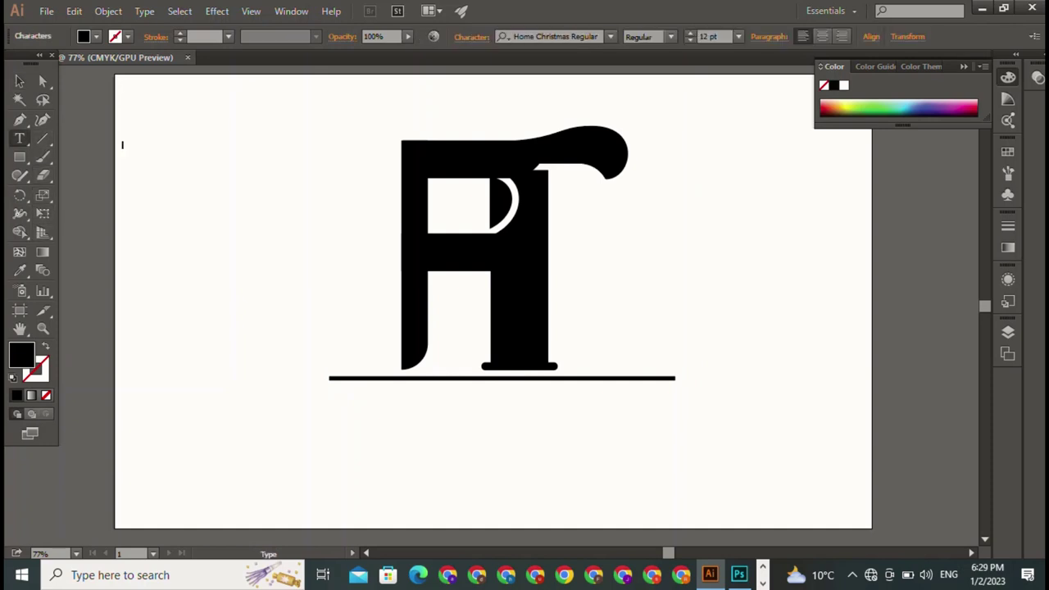
pyautogui.click(123, 145)
pyautogui.write('AP')
pyautogui.write('E')
pyautogui.press('BackSpace')
pyautogui.press('BackSpace')
pyautogui.press('BackSpace')
pyautogui.write('S')
pyautogui.write('P')
pyautogui.write('E')
pyautogui.write('C')
pyautogui.write('IALF')
pyautogui.write('OR U')
pyautogui.press('Escape')
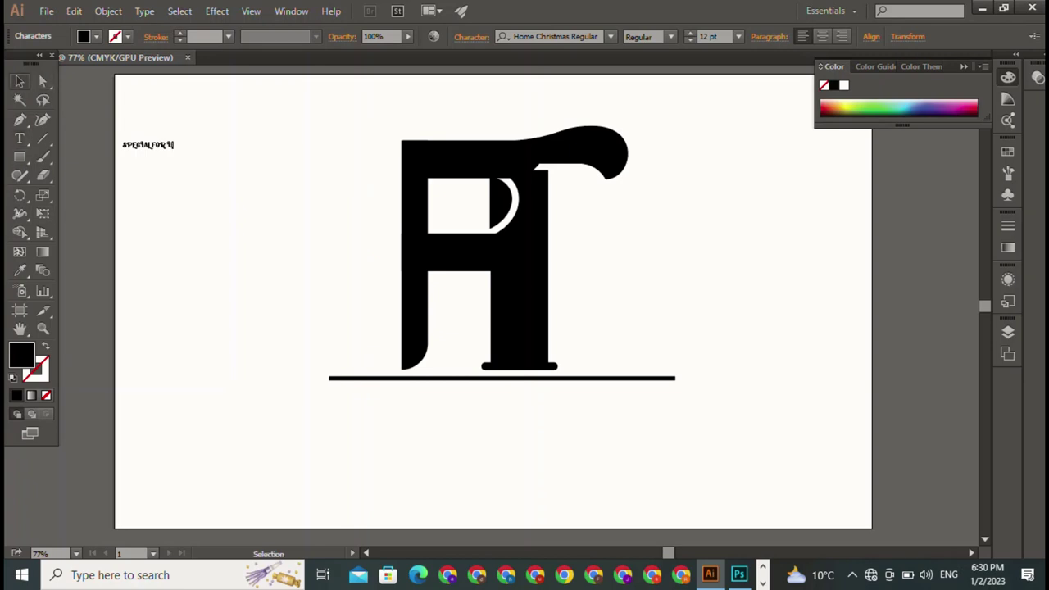
pyautogui.moveTo(173, 151); pyautogui.dragTo(388, 179)
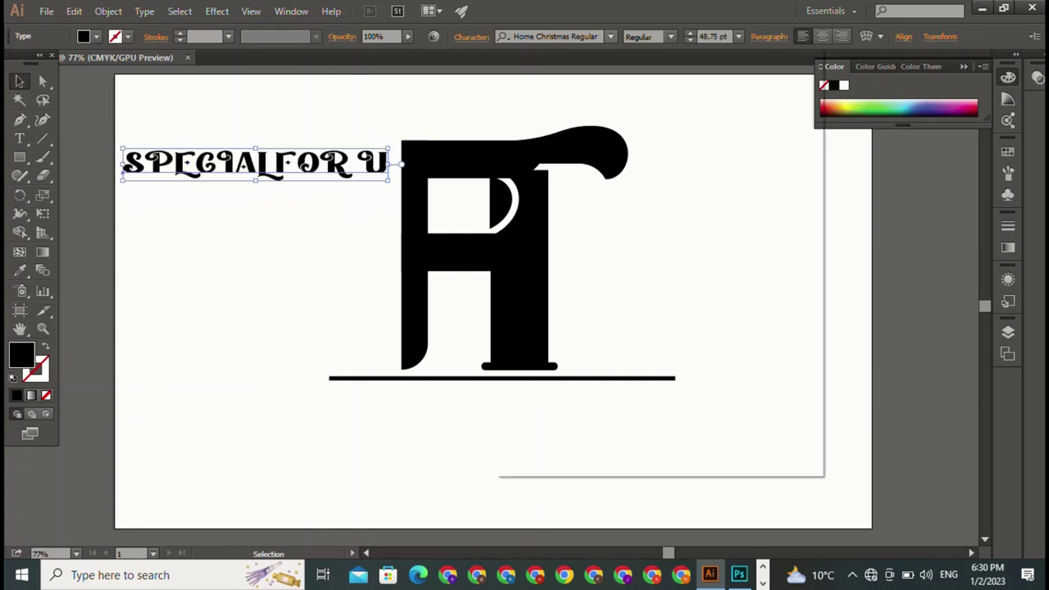
# Step: Try Lithos Pro as the tagline's font
pyautogui.click(556, 36)
pyautogui.press('BackSpace')
pyautogui.press('Down')
pyautogui.press('Down')
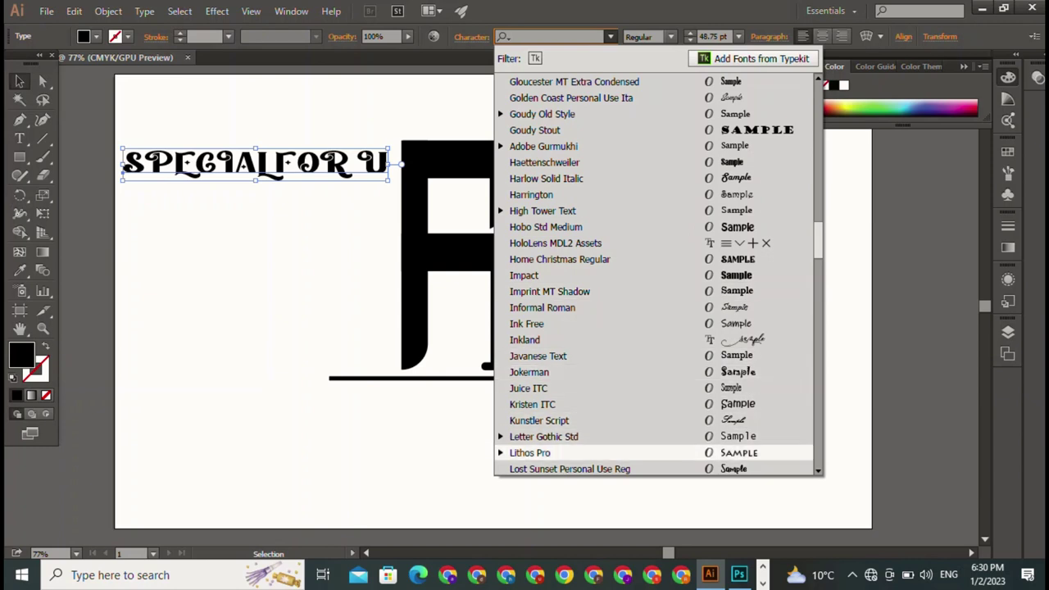
pyautogui.press('Return')
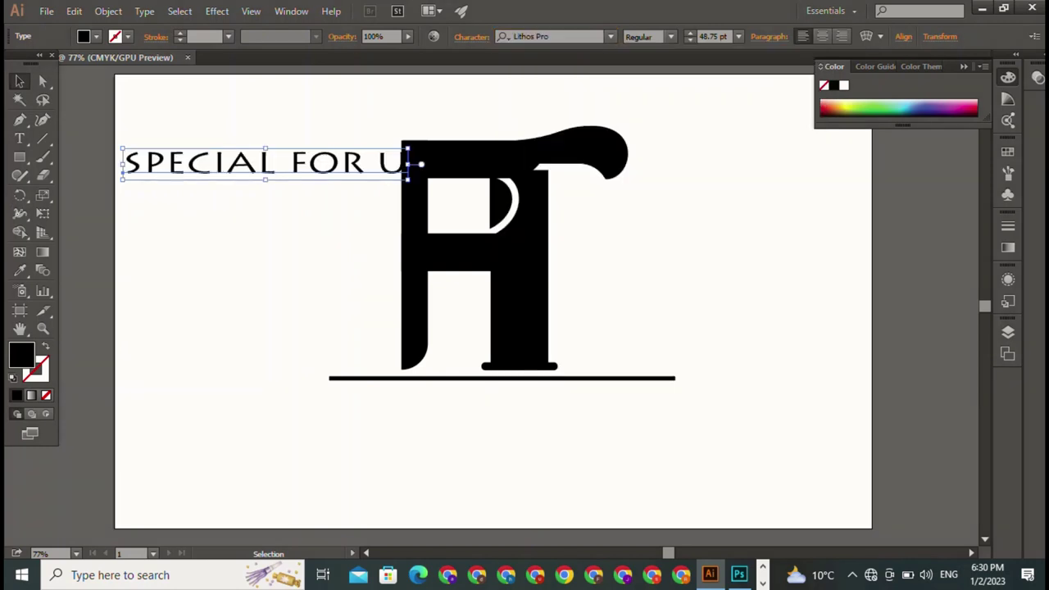
# Step: Set the tagline in Letter Gothic Std Medium and centre it just below the rule
pyautogui.click(556, 36)
pyautogui.press('BackSpace')
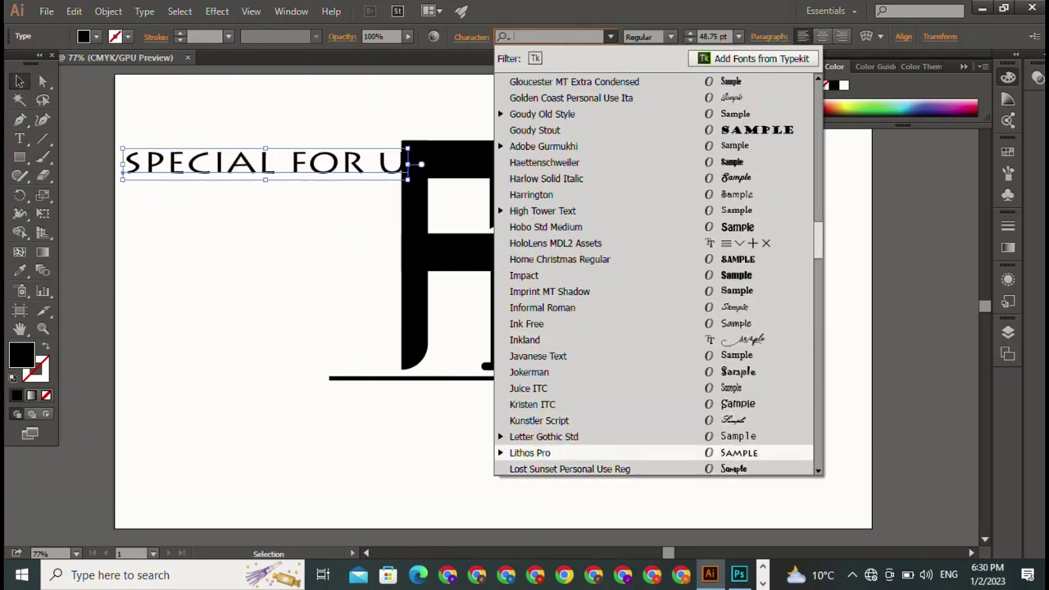
pyautogui.press('Up')
pyautogui.press('Up')
pyautogui.press('Down')
pyautogui.press('Return')
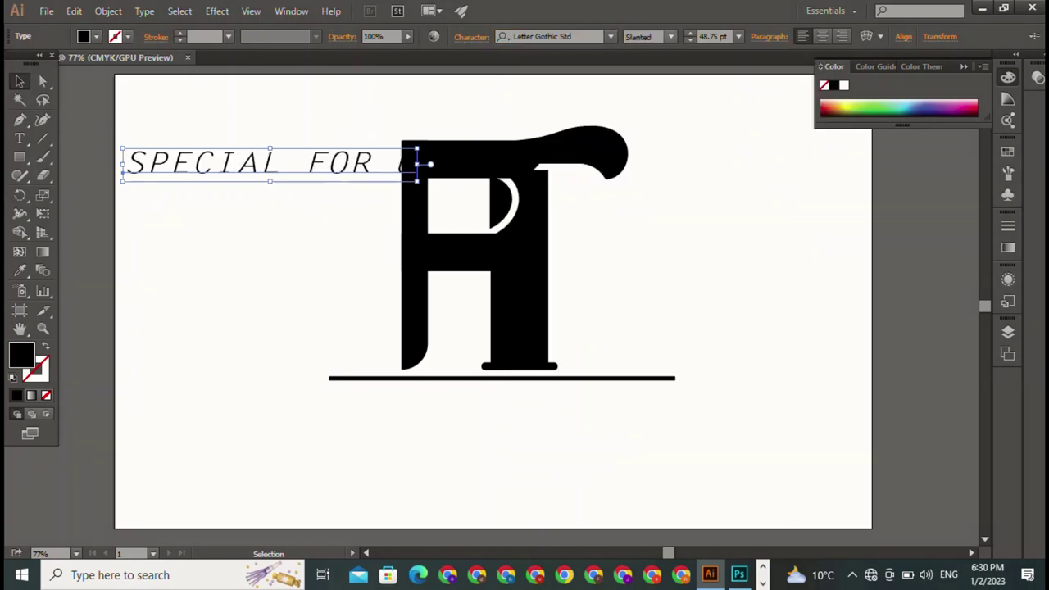
pyautogui.click(671, 36)
pyautogui.click(648, 68)
pyautogui.press('Up')
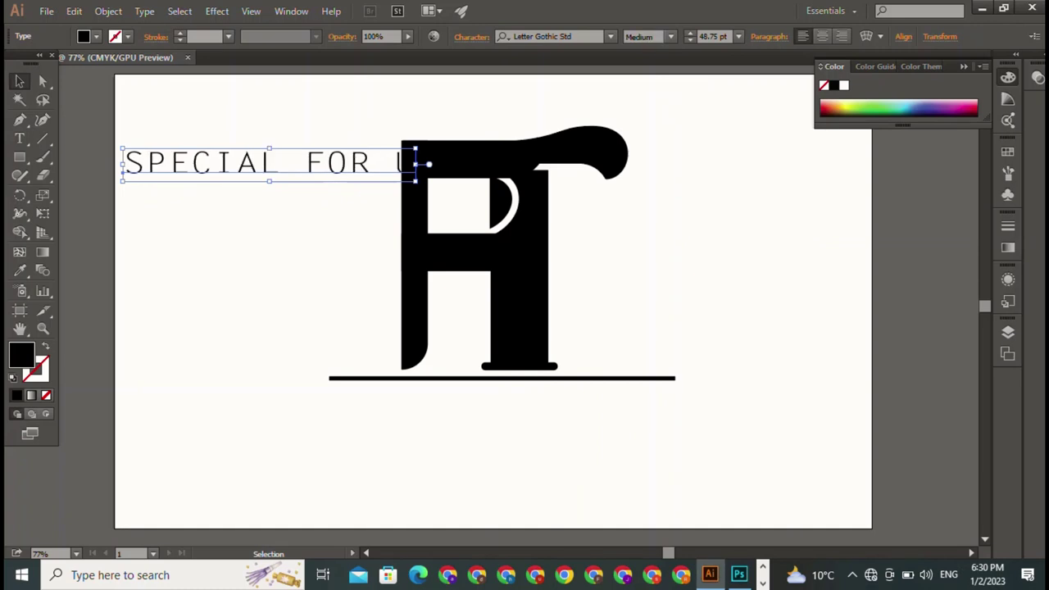
pyautogui.moveTo(340, 159); pyautogui.dragTo(566, 399)
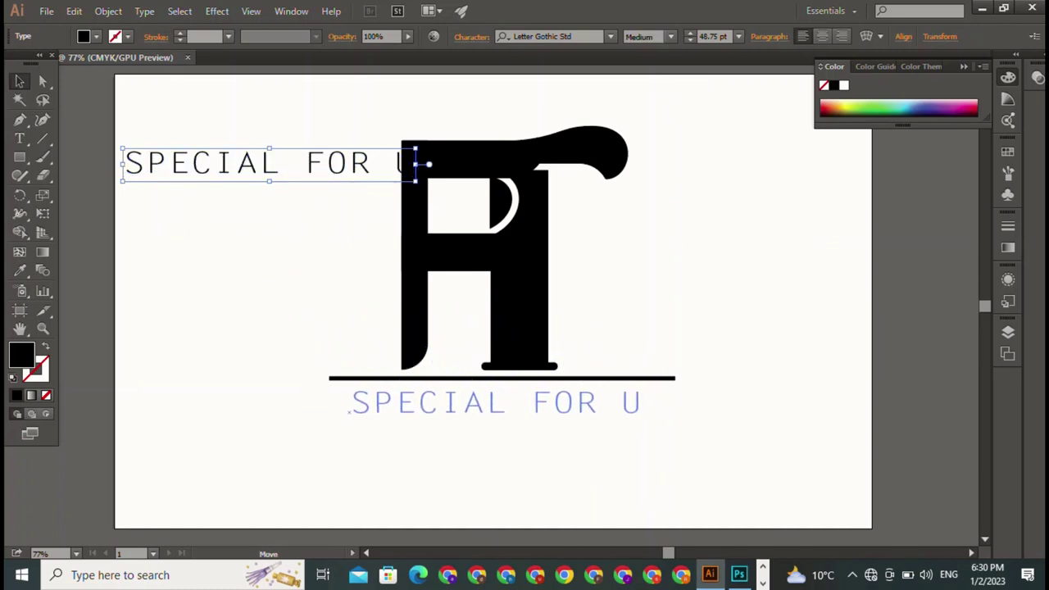
pyautogui.hotkey('ctrl', 'shift', 'a')
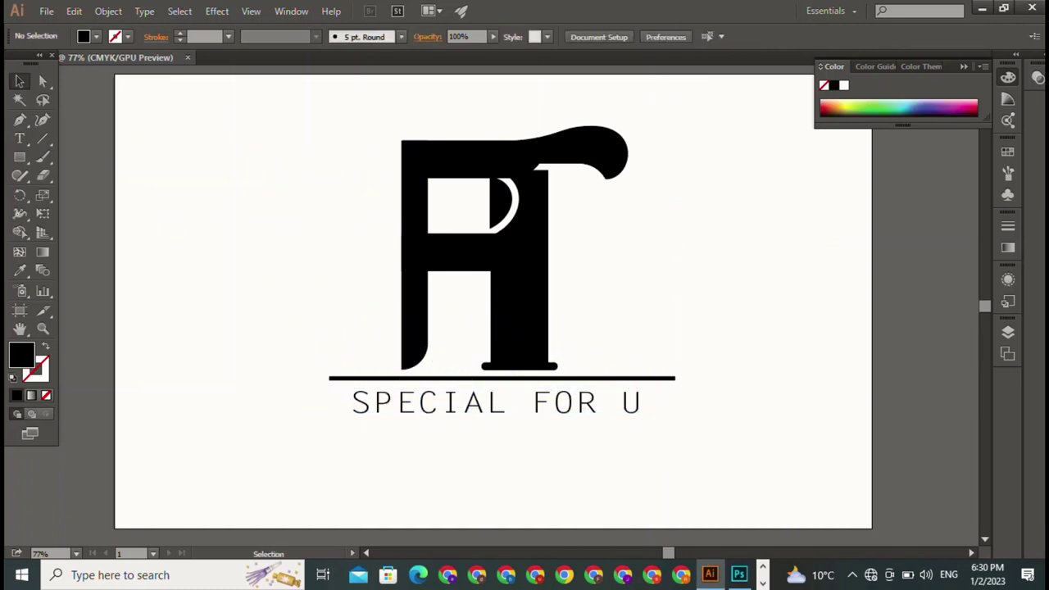